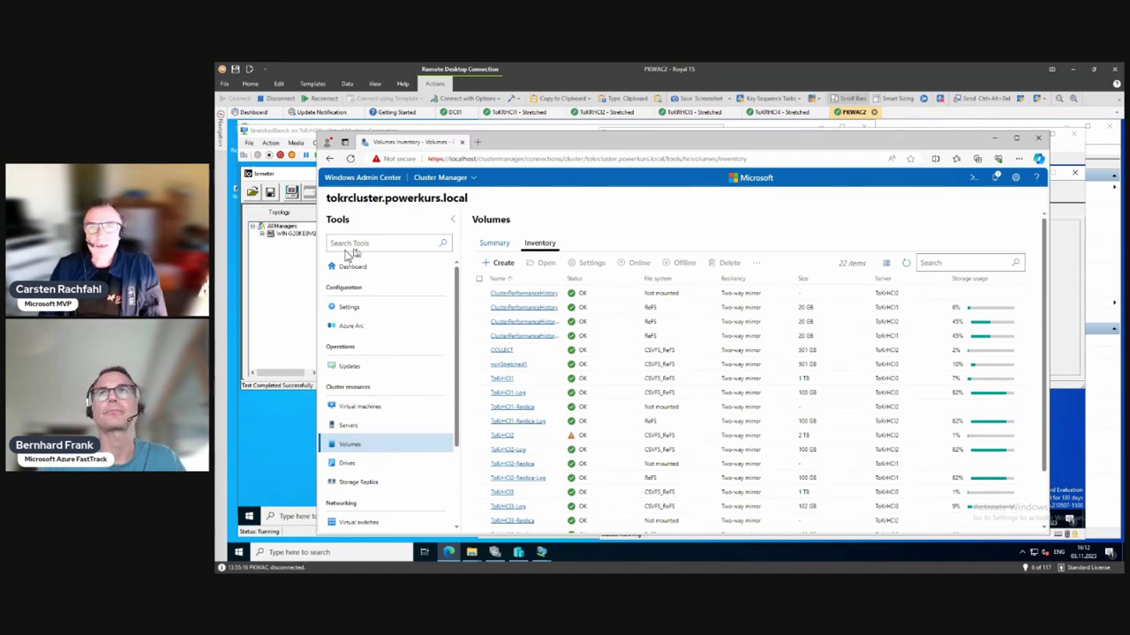
- Bring both bench virtual machine windows forward and inspect the hard drive settings of NoStretchedBench
{"action": "left_click", "coordinate": [283, 271]}
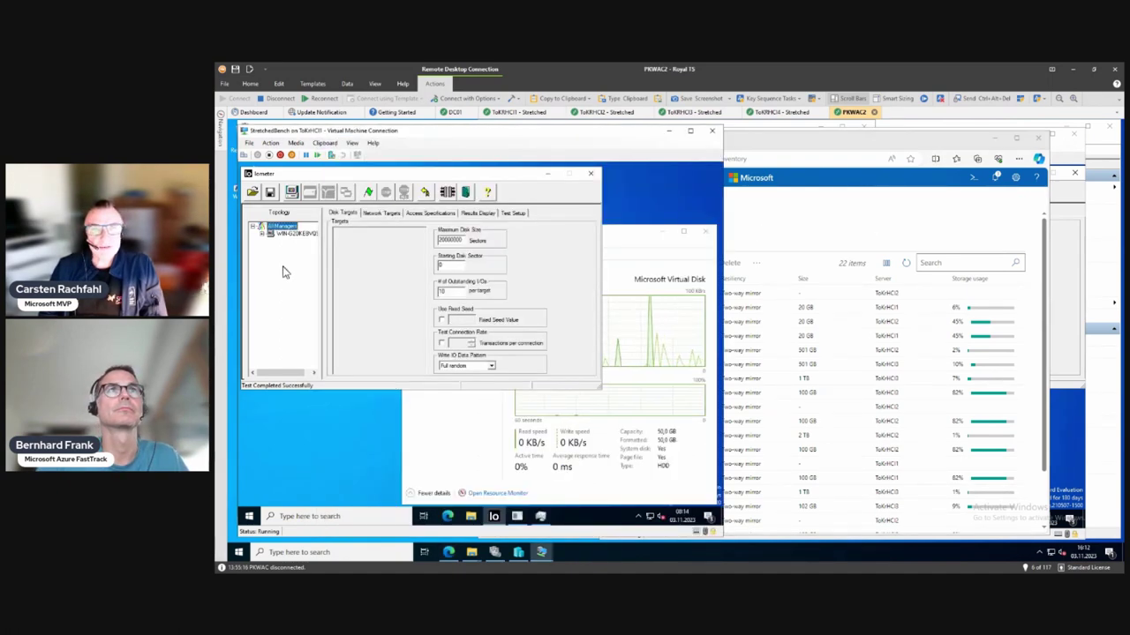
{"action": "left_click", "coordinate": [1084, 256]}
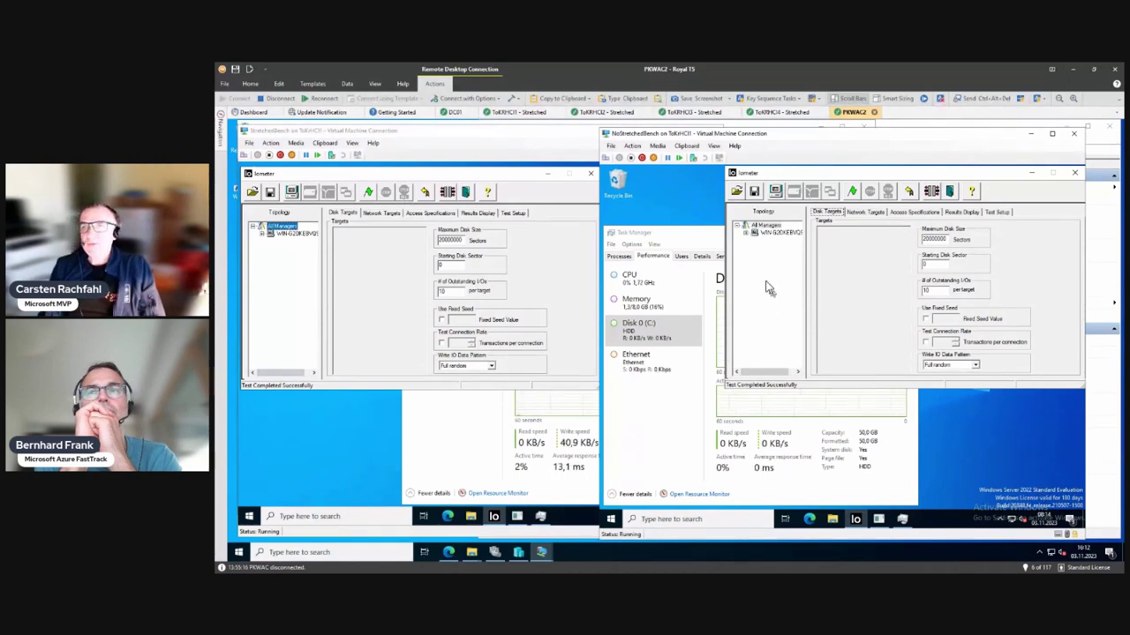
{"action": "left_click", "coordinate": [611, 147]}
{"action": "left_click", "coordinate": [625, 157]}
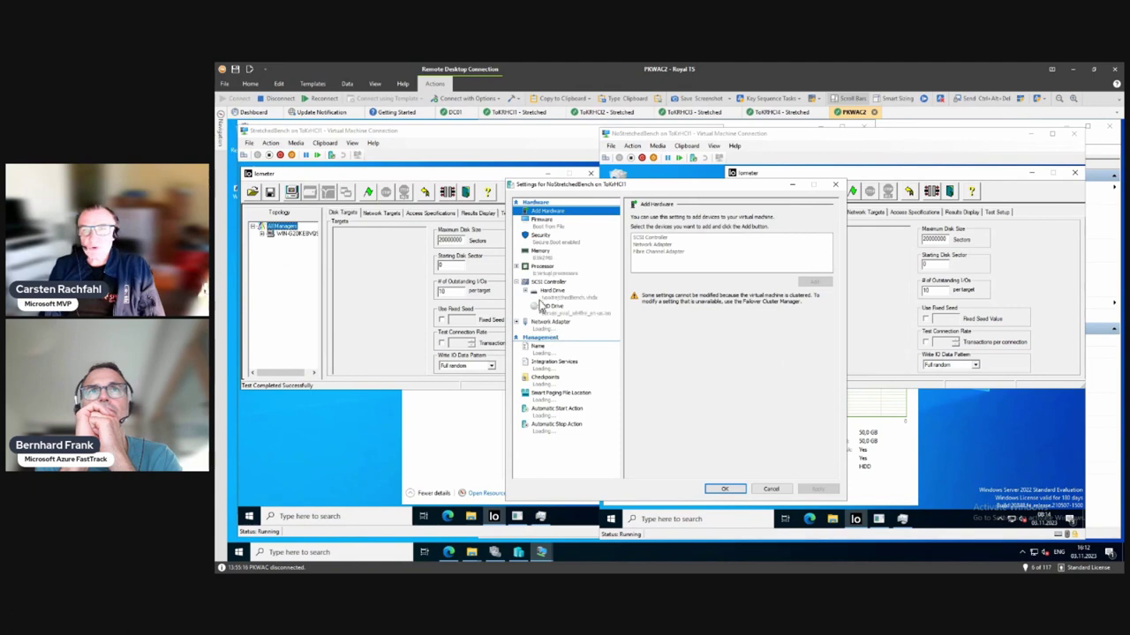
{"action": "left_click", "coordinate": [549, 295]}
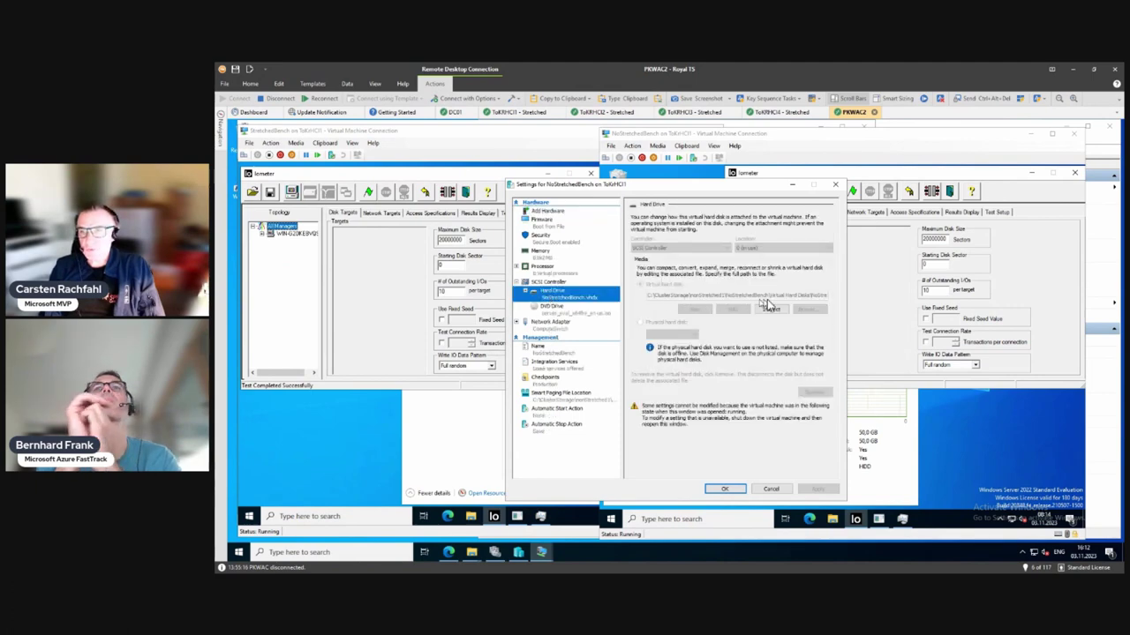
{"action": "left_click", "coordinate": [770, 489]}
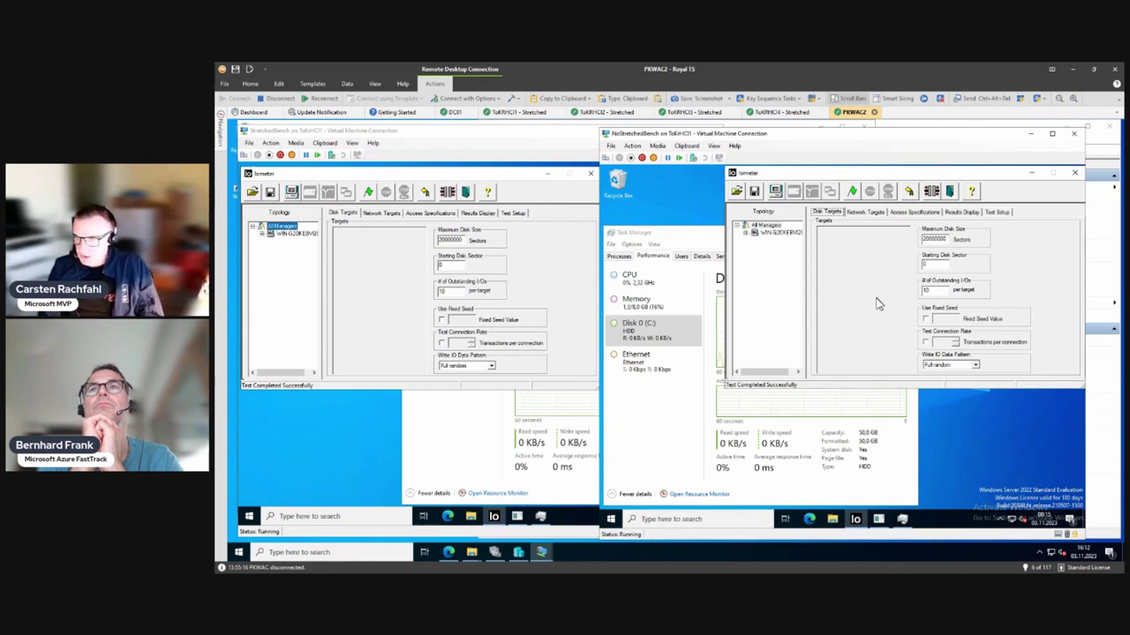
- Check the Iometer test file iobw.tst on the local C: drive inside NoStretchedBench
{"action": "left_click", "coordinate": [833, 521]}
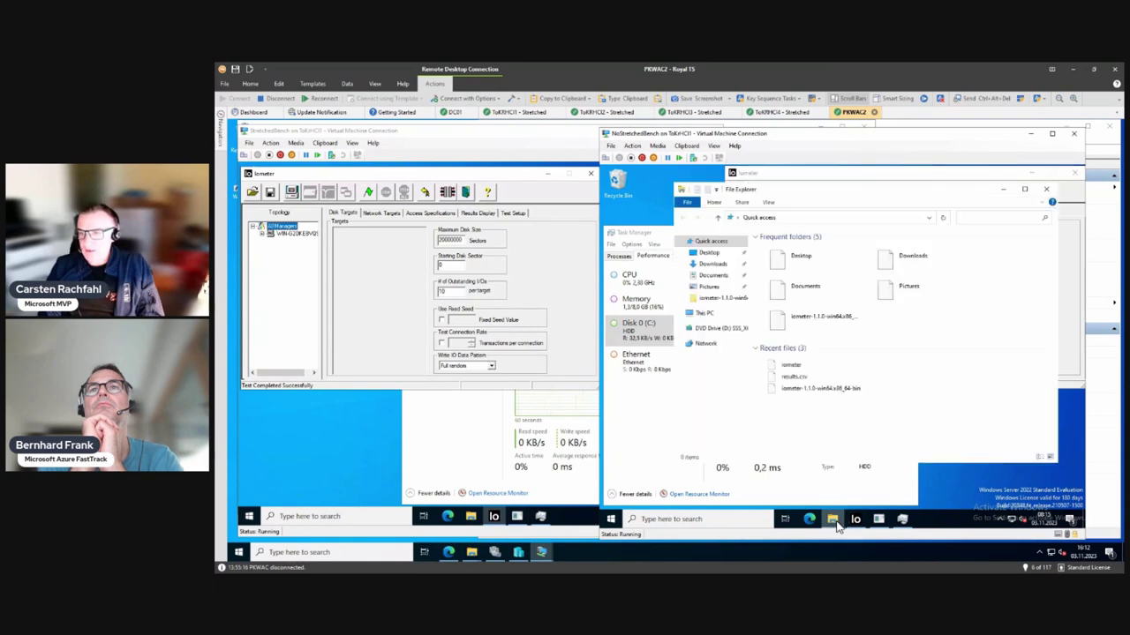
{"action": "left_click", "coordinate": [704, 315]}
{"action": "double_click", "coordinate": [797, 370]}
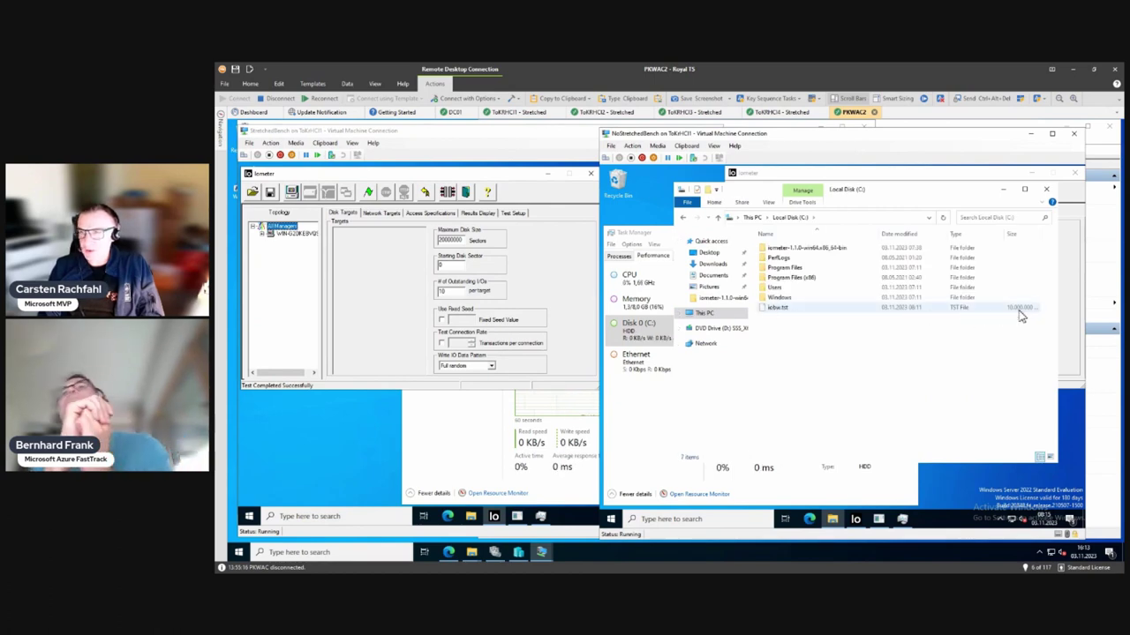
{"action": "left_click", "coordinate": [1005, 190]}
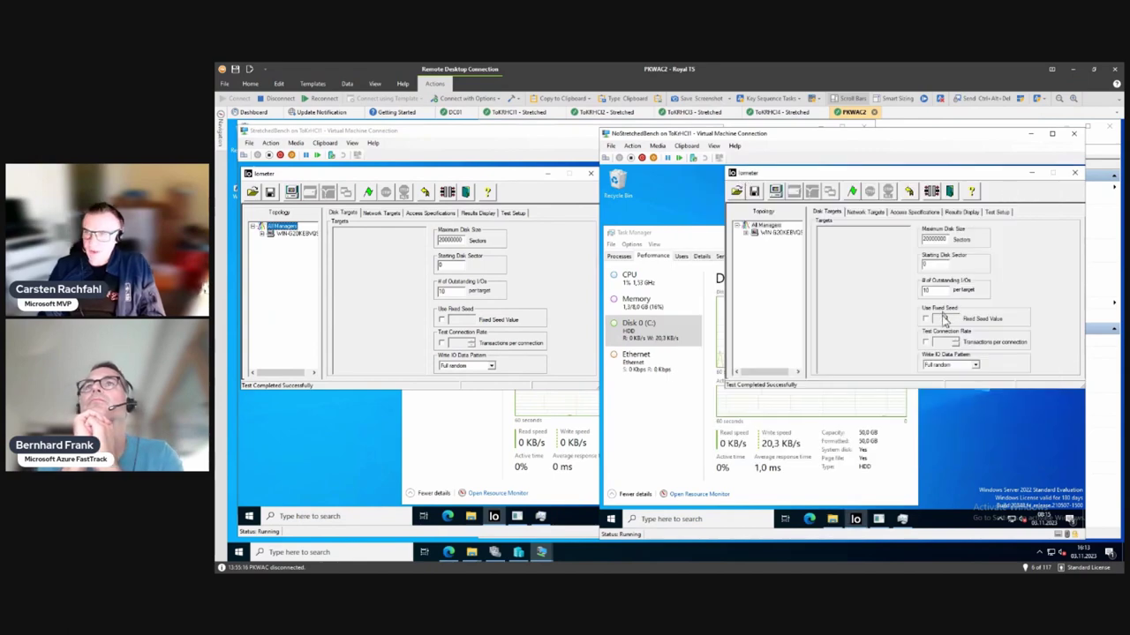
- Review the worker list and the 8 KiB aligned; 50% Read; 100% random access specification in NoStretchedBench's Iometer
{"action": "left_click", "coordinate": [745, 233]}
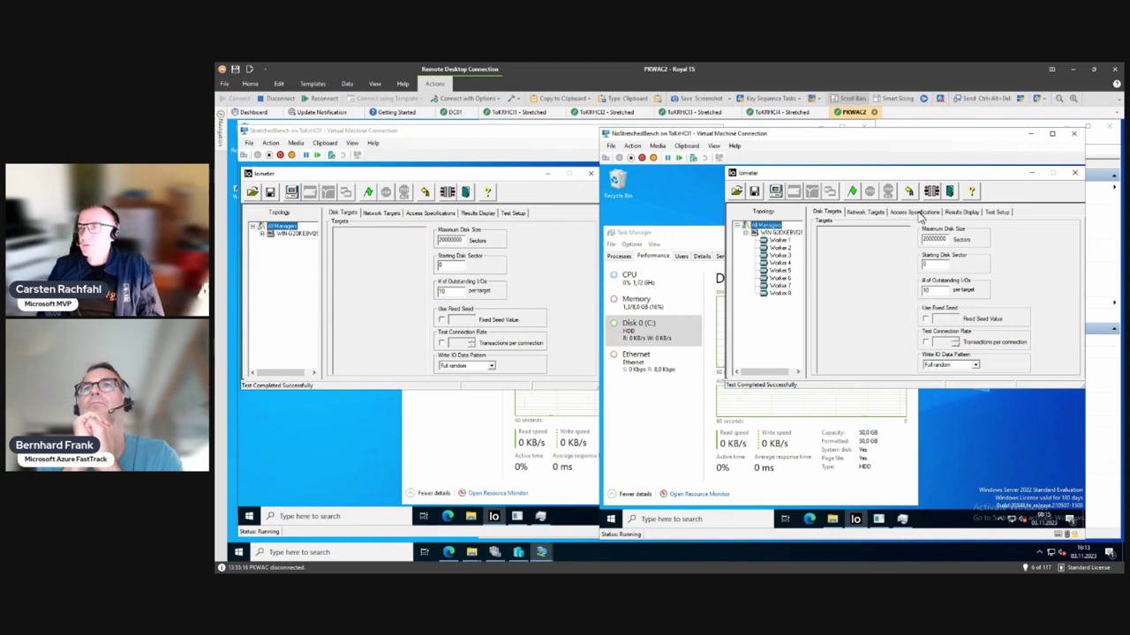
{"action": "left_click", "coordinate": [918, 214]}
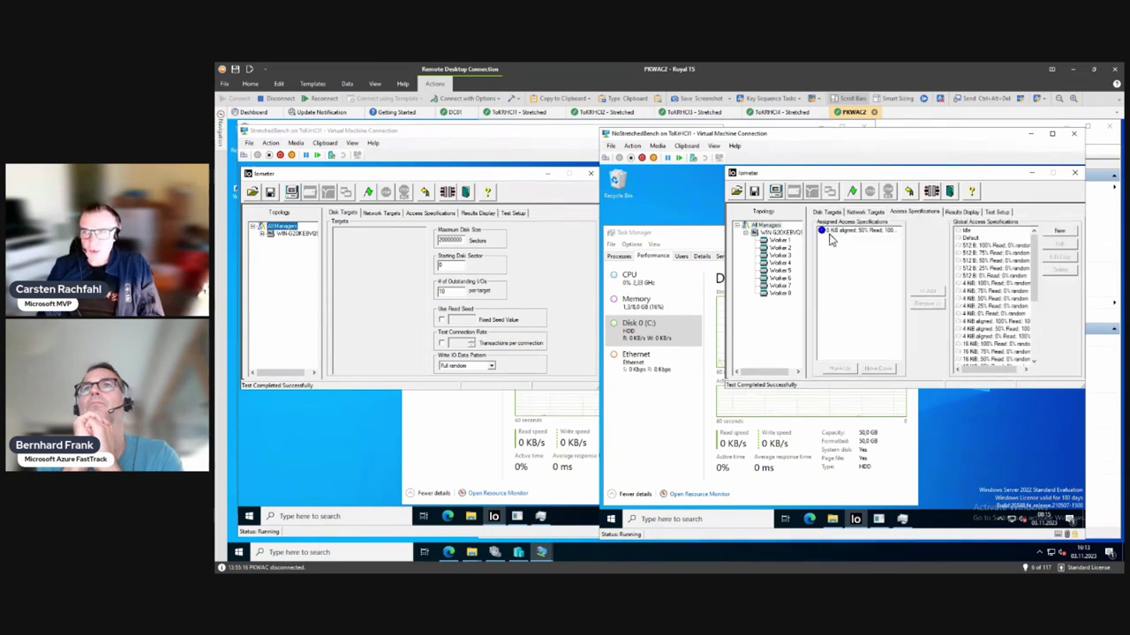
{"action": "scroll", "coordinate": [997, 300], "scroll_direction": "down", "scroll_amount": 8}
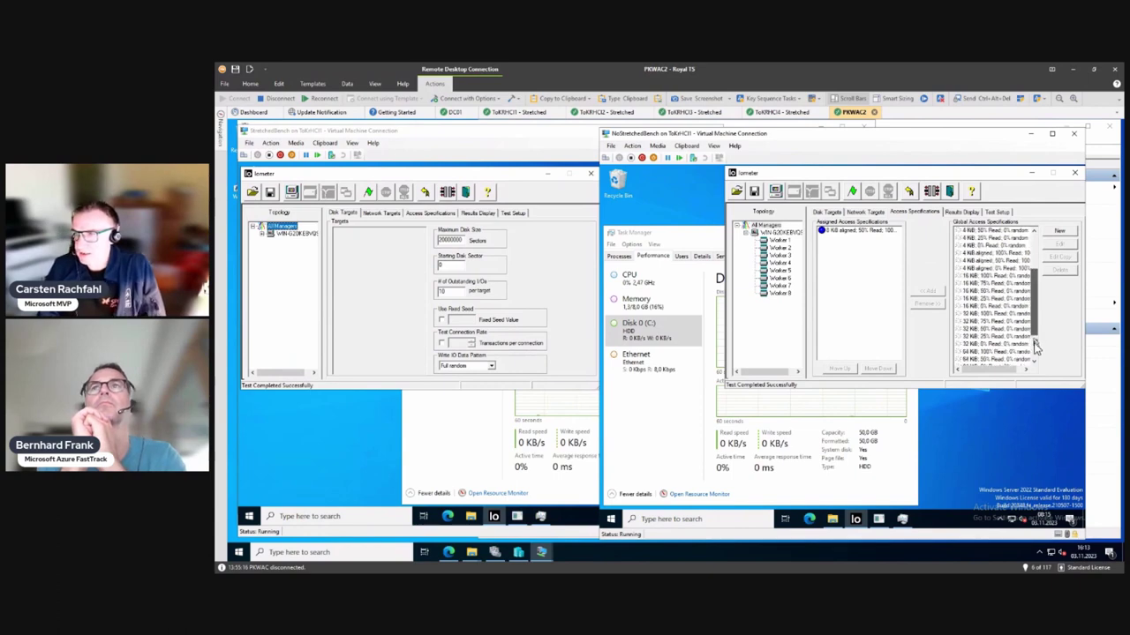
{"action": "left_click", "coordinate": [1006, 359]}
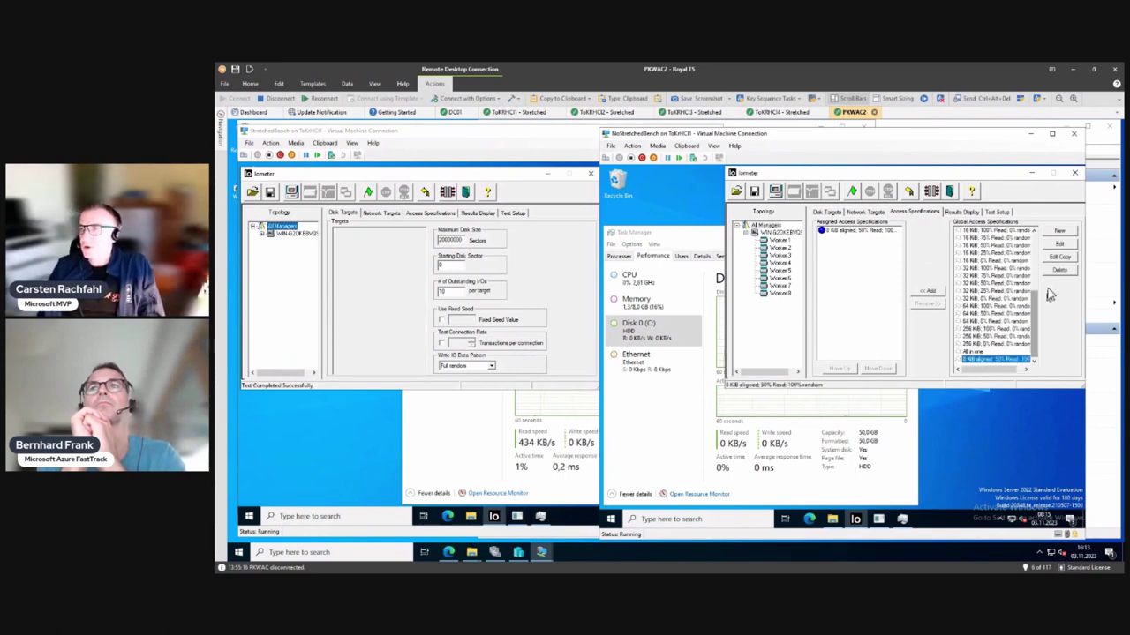
{"action": "left_click", "coordinate": [1059, 244]}
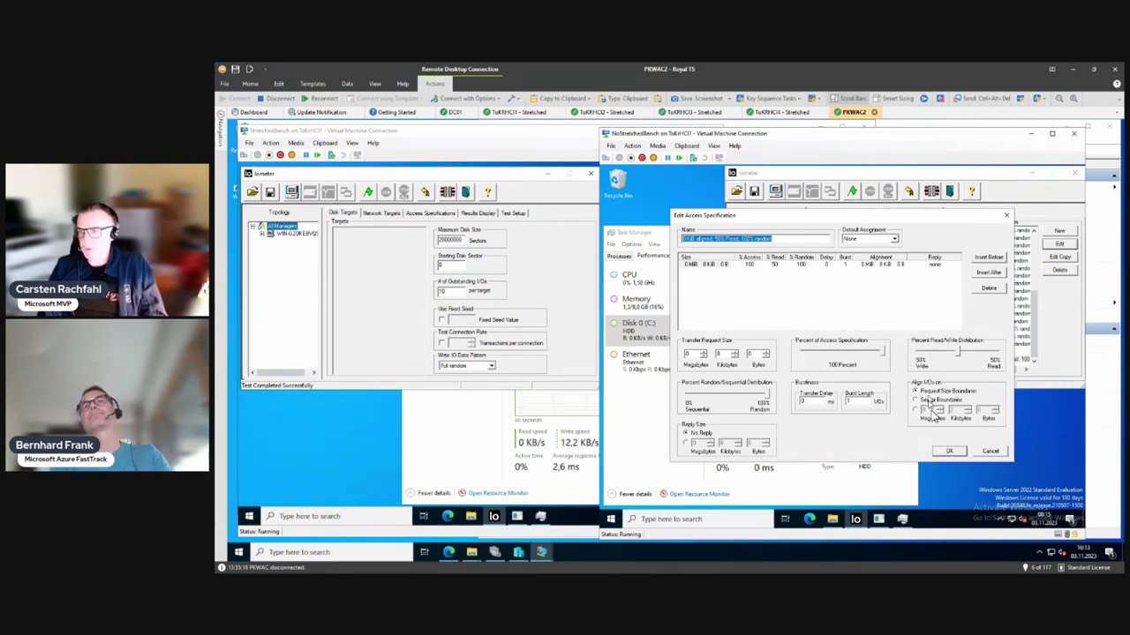
{"action": "left_click", "coordinate": [946, 452]}
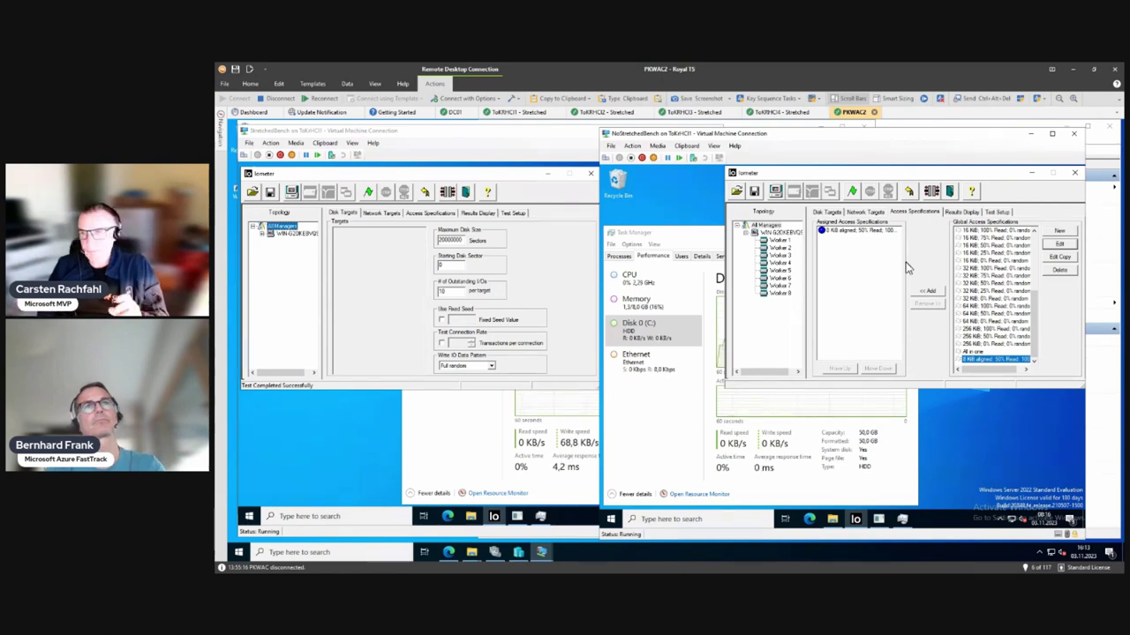
- Bring up Task Manager's disk performance in NoStretchedBench, then start the Iometer test
{"action": "left_click", "coordinate": [676, 407]}
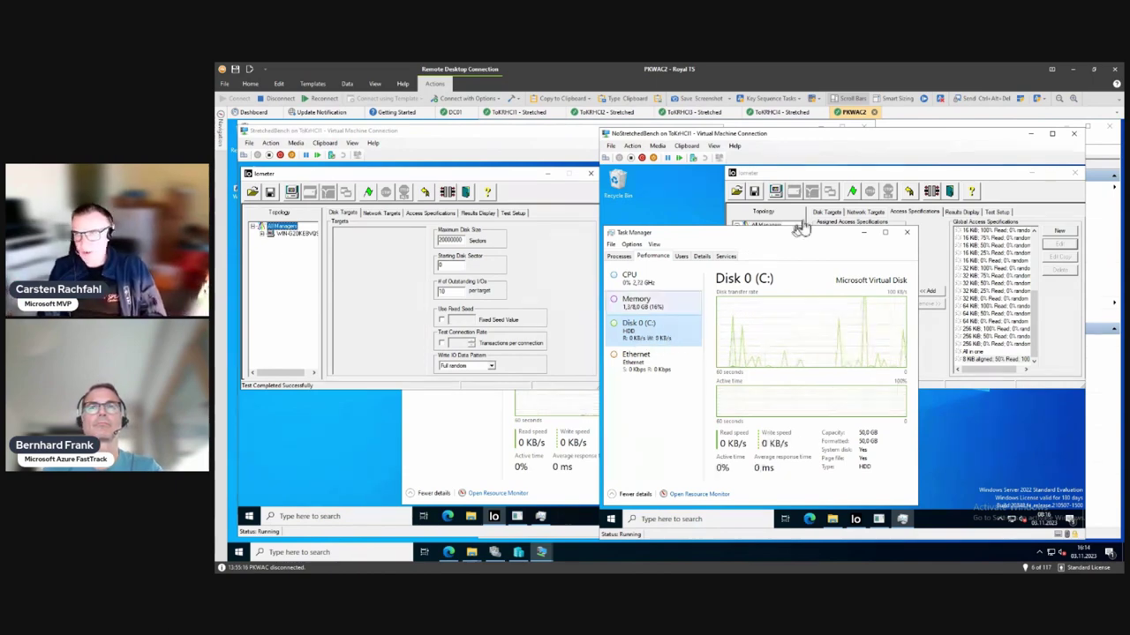
{"action": "left_click", "coordinate": [850, 174]}
{"action": "left_click", "coordinate": [853, 194]}
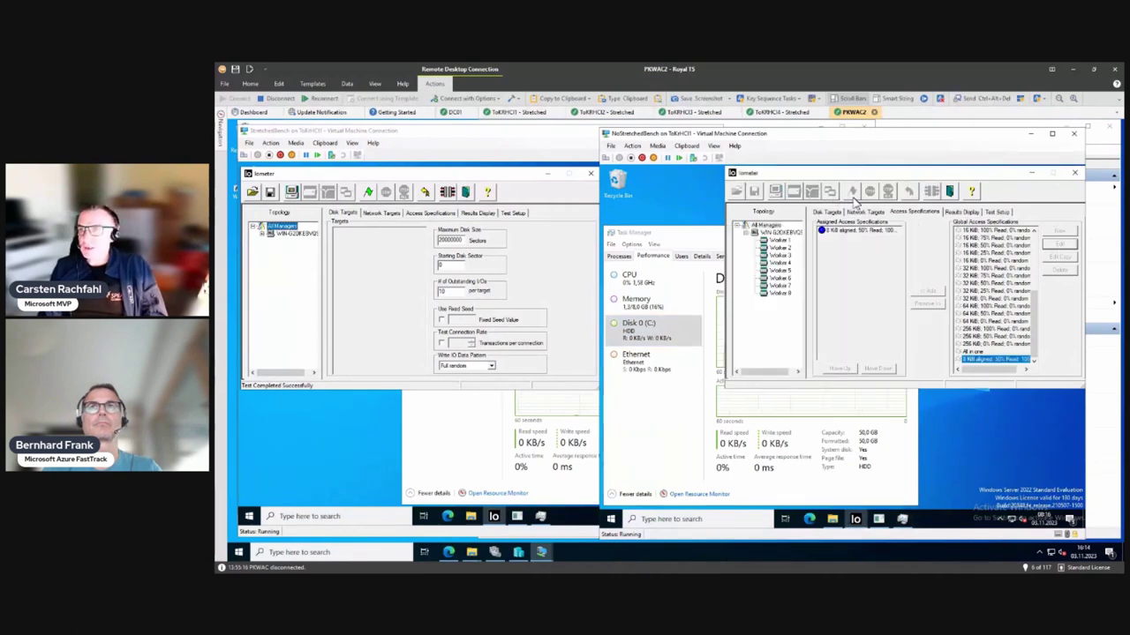
{"action": "left_click", "coordinate": [986, 393]}
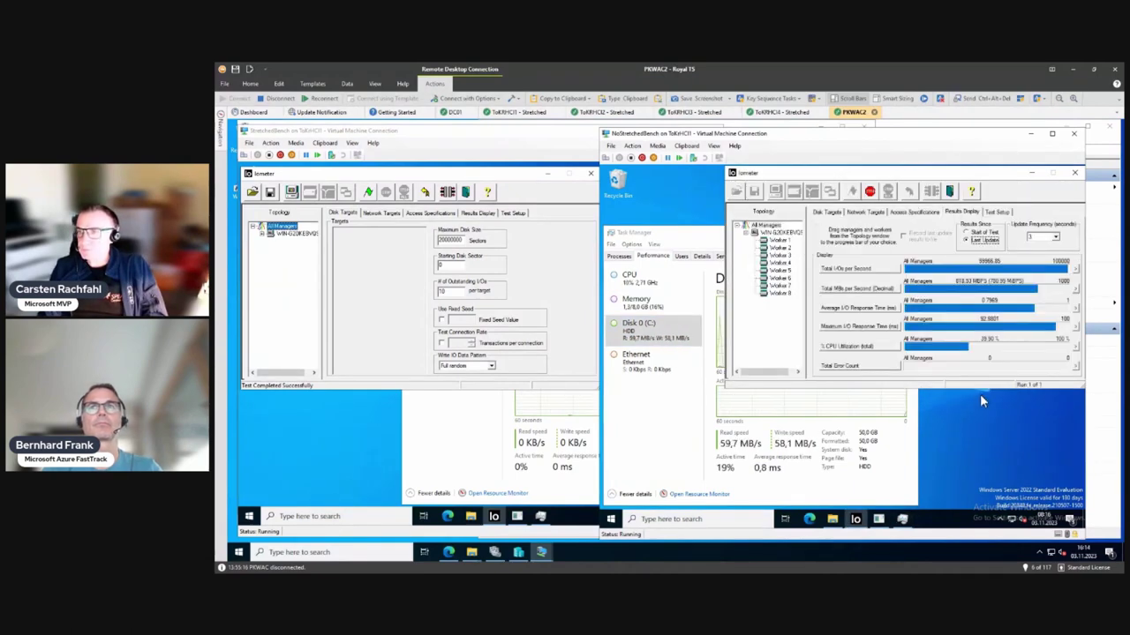
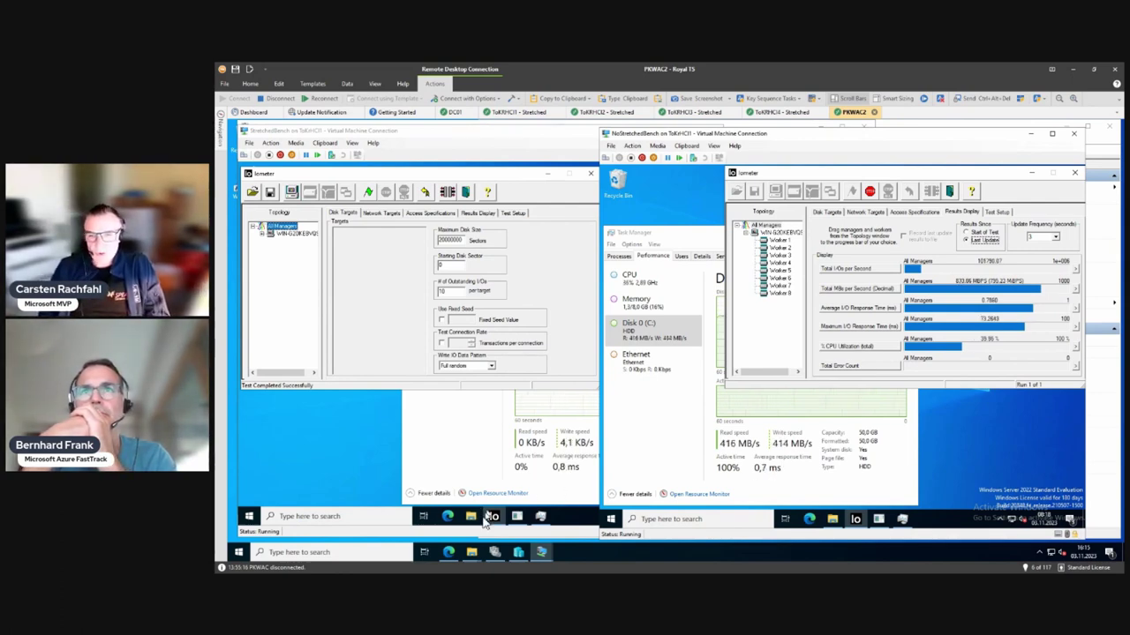
- Switch to Windows Admin Center and examine the capacity, IOPS, latency and throughput of the nonStretched1 volume
{"action": "left_click", "coordinate": [448, 552]}
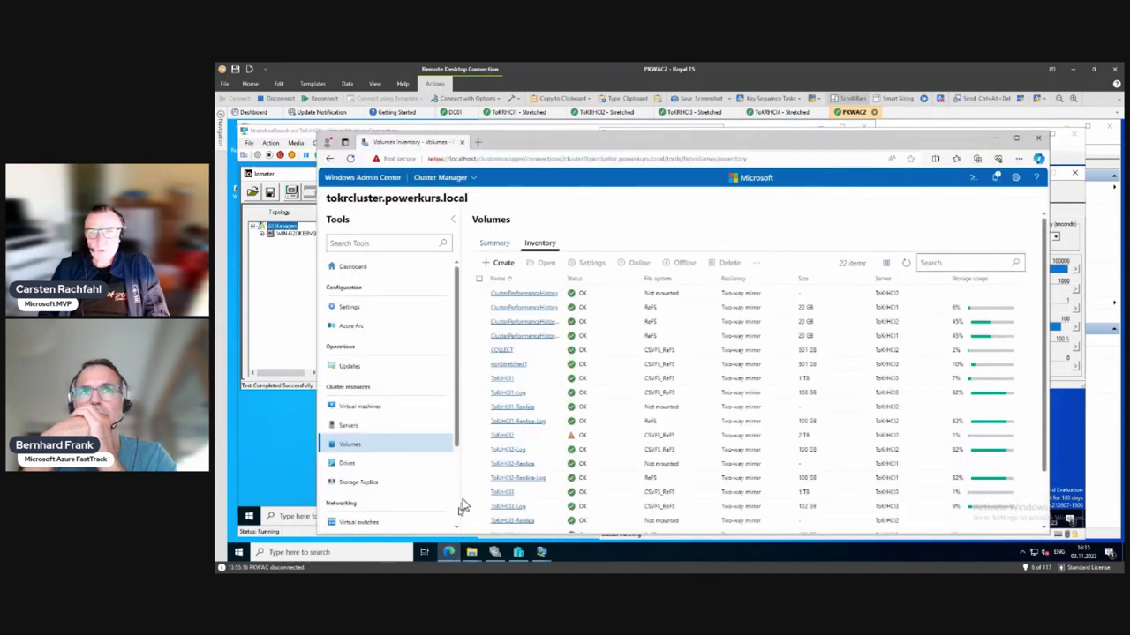
{"action": "left_click", "coordinate": [508, 367]}
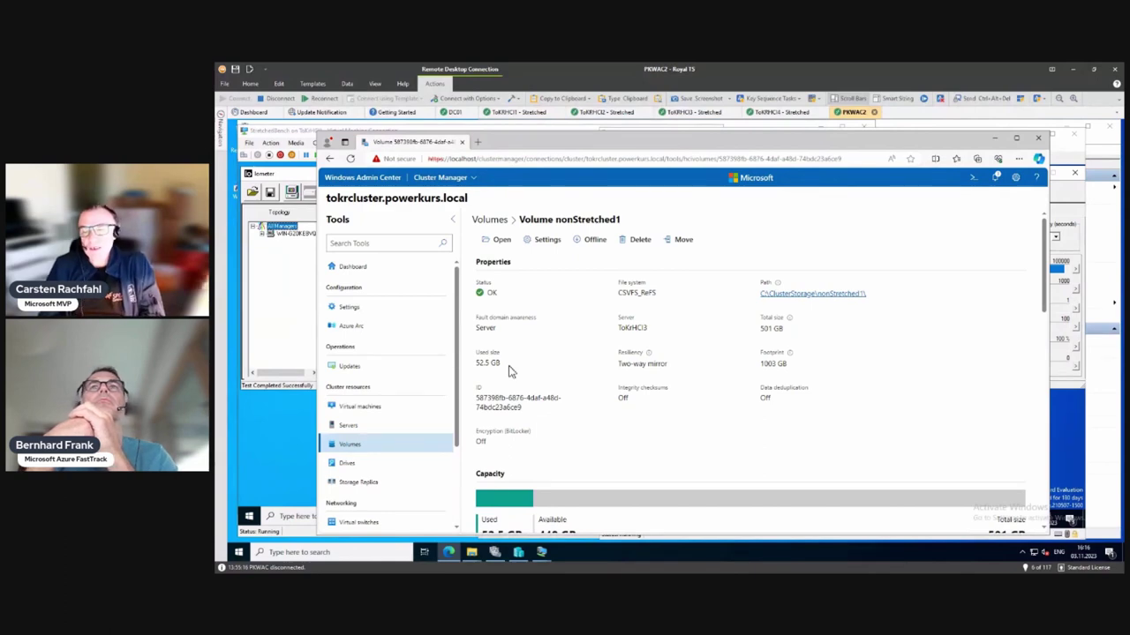
{"action": "scroll", "coordinate": [618, 380], "scroll_direction": "down", "scroll_amount": 3}
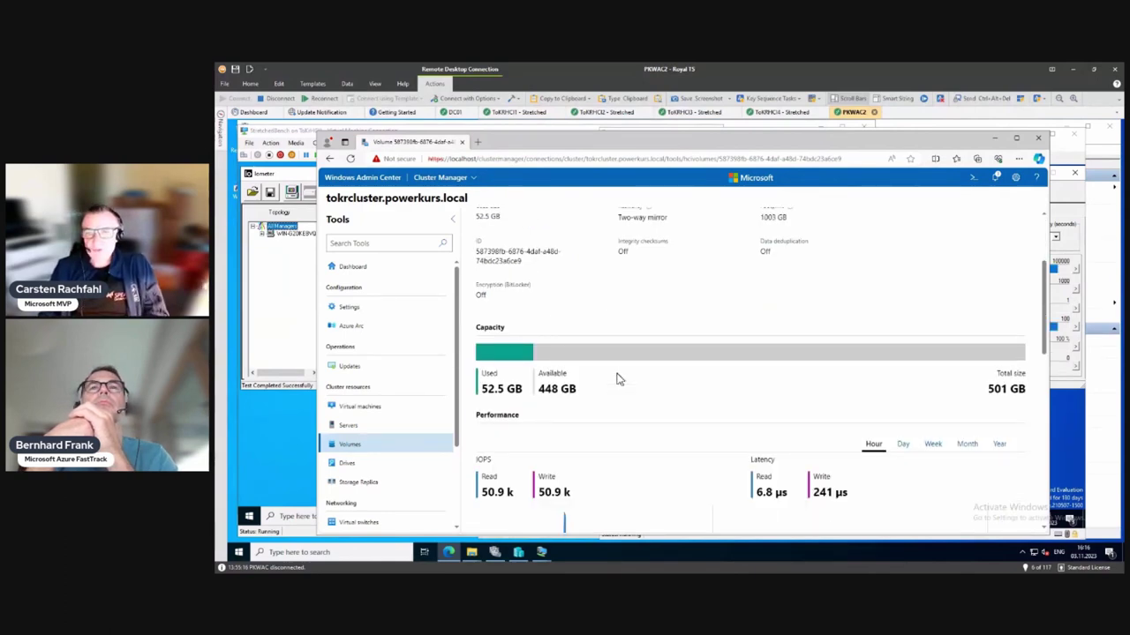
{"action": "scroll", "coordinate": [617, 379], "scroll_direction": "down", "scroll_amount": 2}
{"action": "scroll", "coordinate": [618, 379], "scroll_direction": "up", "scroll_amount": 5}
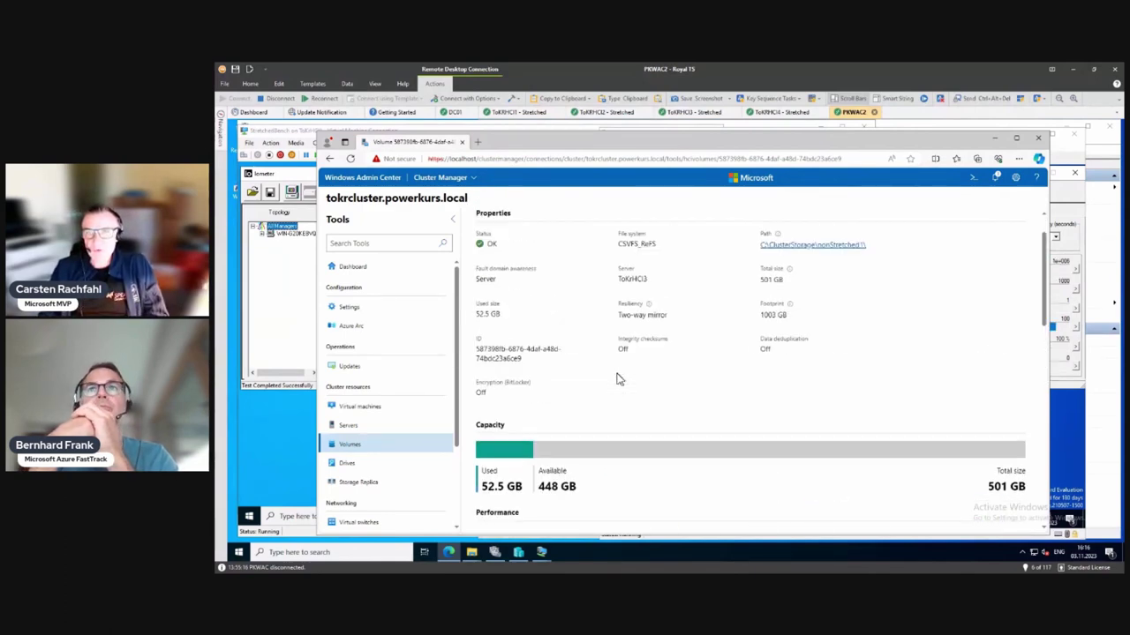
{"action": "scroll", "coordinate": [642, 369], "scroll_direction": "down", "scroll_amount": 5}
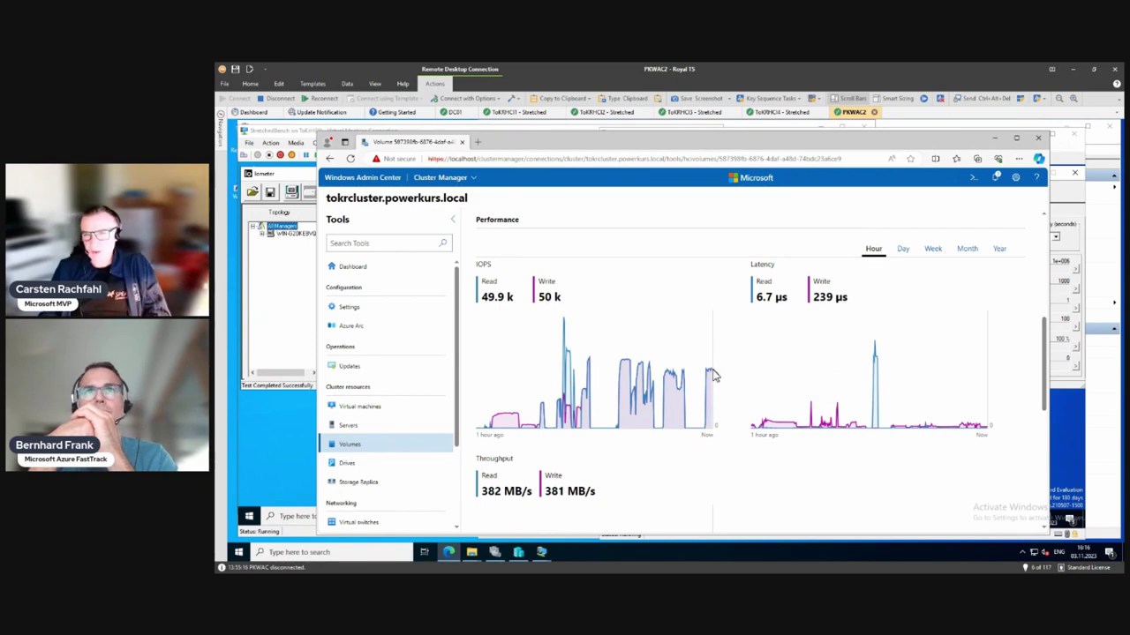
{"action": "mouse_move", "coordinate": [715, 376]}
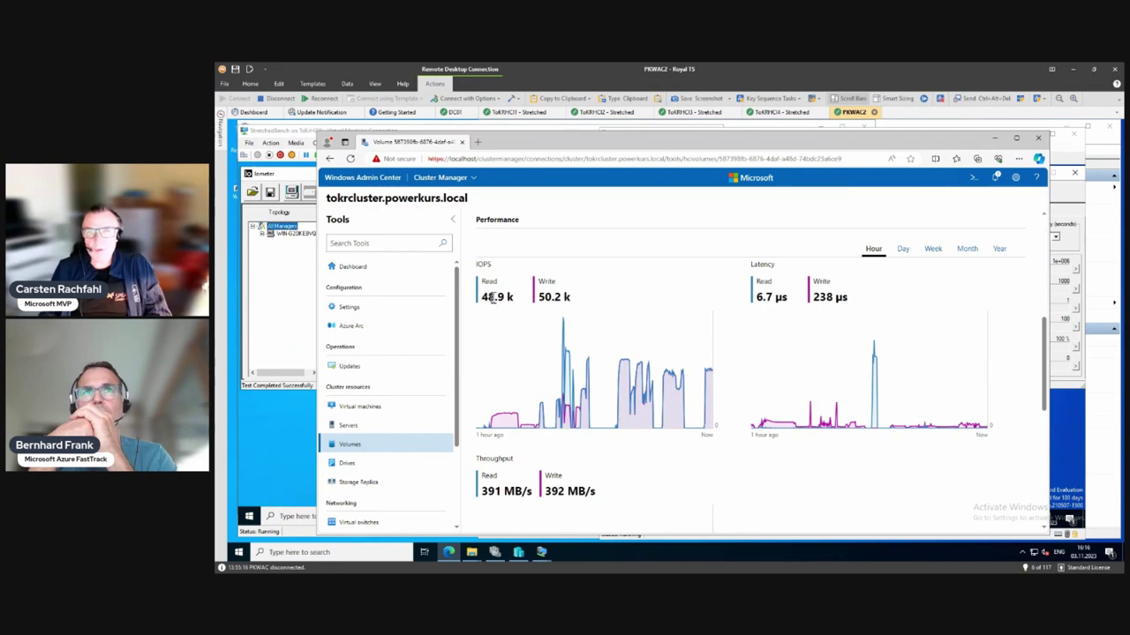
- Move the volume performance page aside to compare it with the Iometer results, then stop the test in NoStretchedBench
{"action": "left_click_drag", "start_coordinate": [763, 148], "coordinate": [686, 142]}
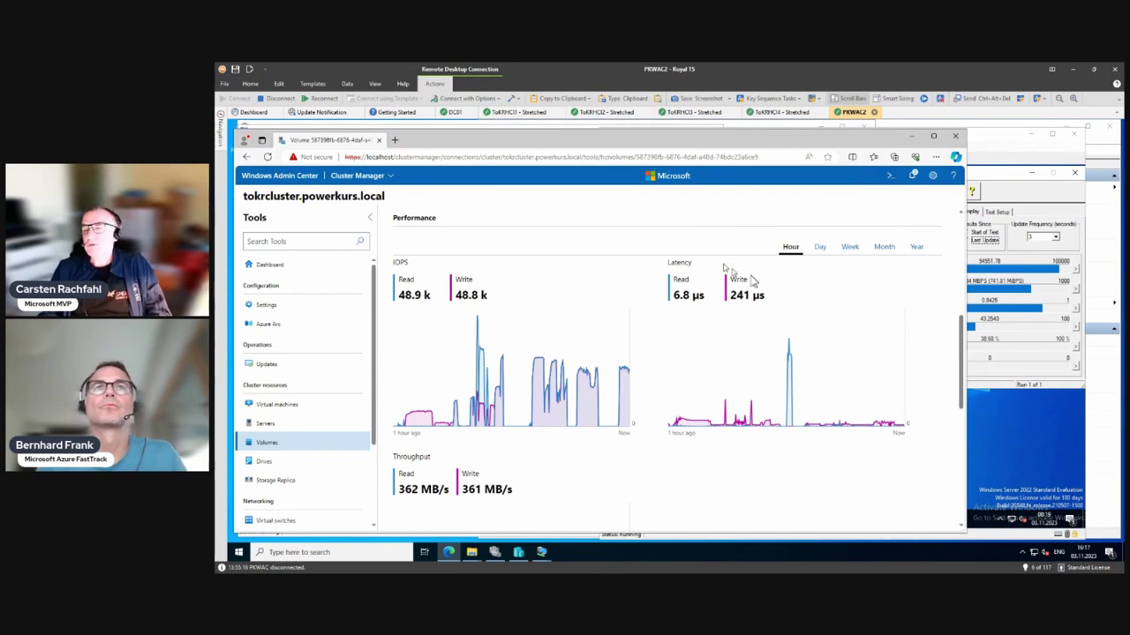
{"action": "left_click", "coordinate": [1000, 258]}
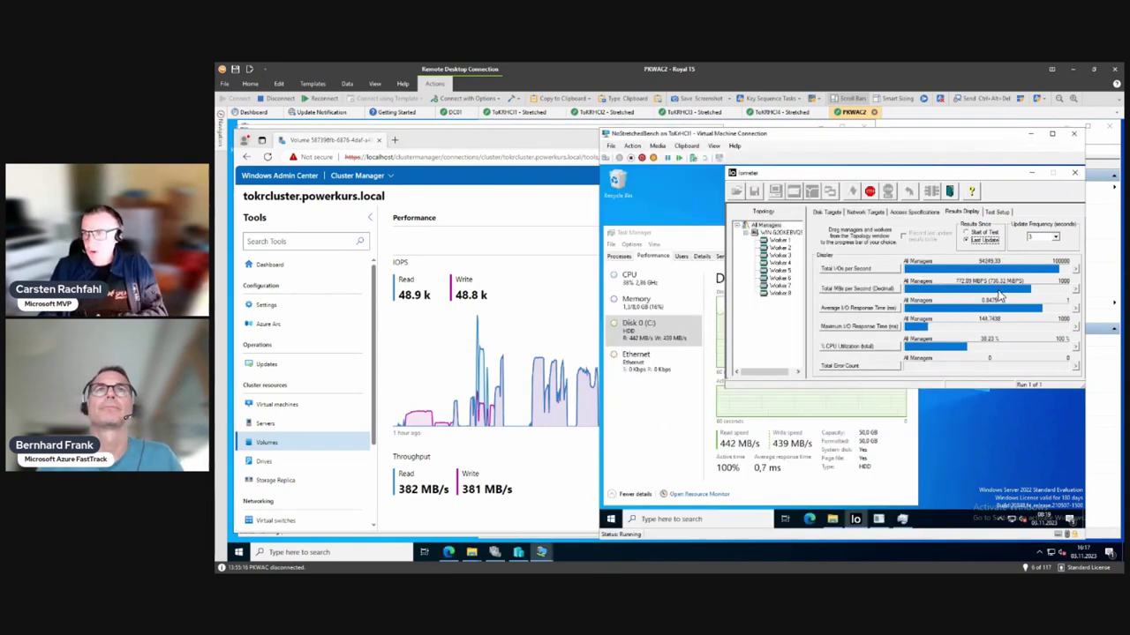
{"action": "left_click", "coordinate": [870, 196]}
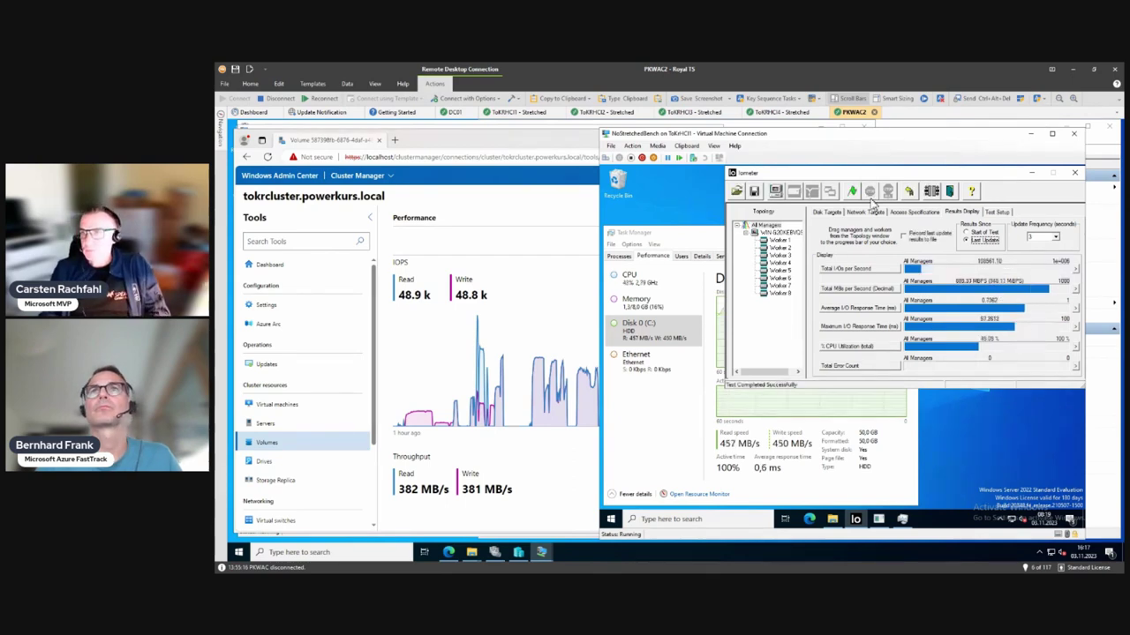
- Uncover the StretchedBench virtual machine and inspect its hard drive settings to see where its virtual disk is stored
{"action": "left_click_drag", "start_coordinate": [501, 142], "coordinate": [646, 141]}
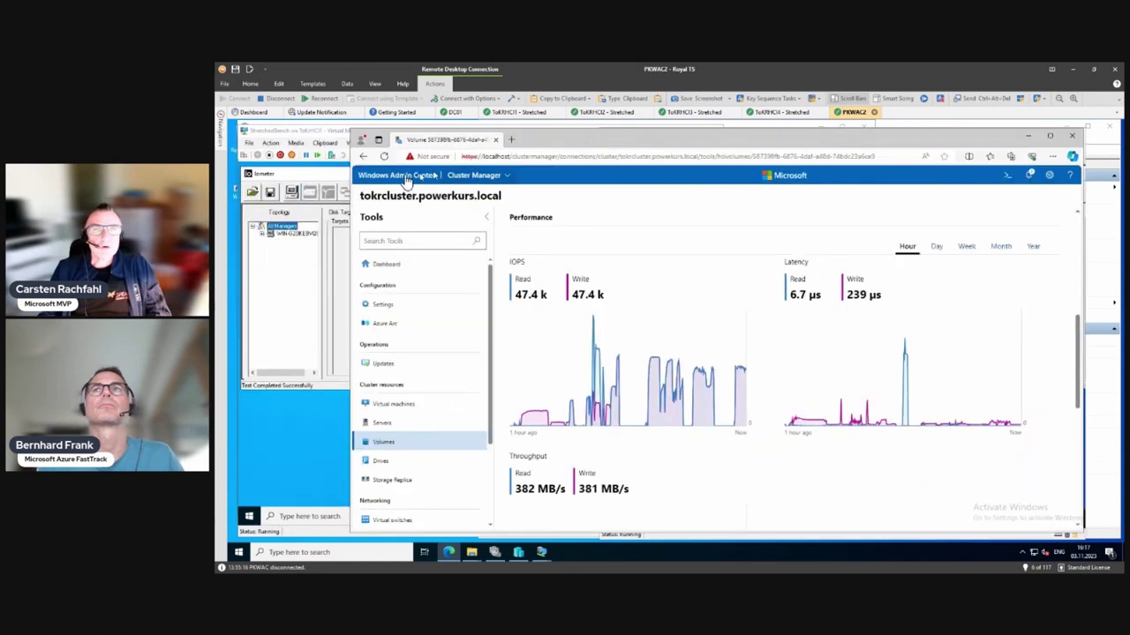
{"action": "left_click", "coordinate": [322, 143]}
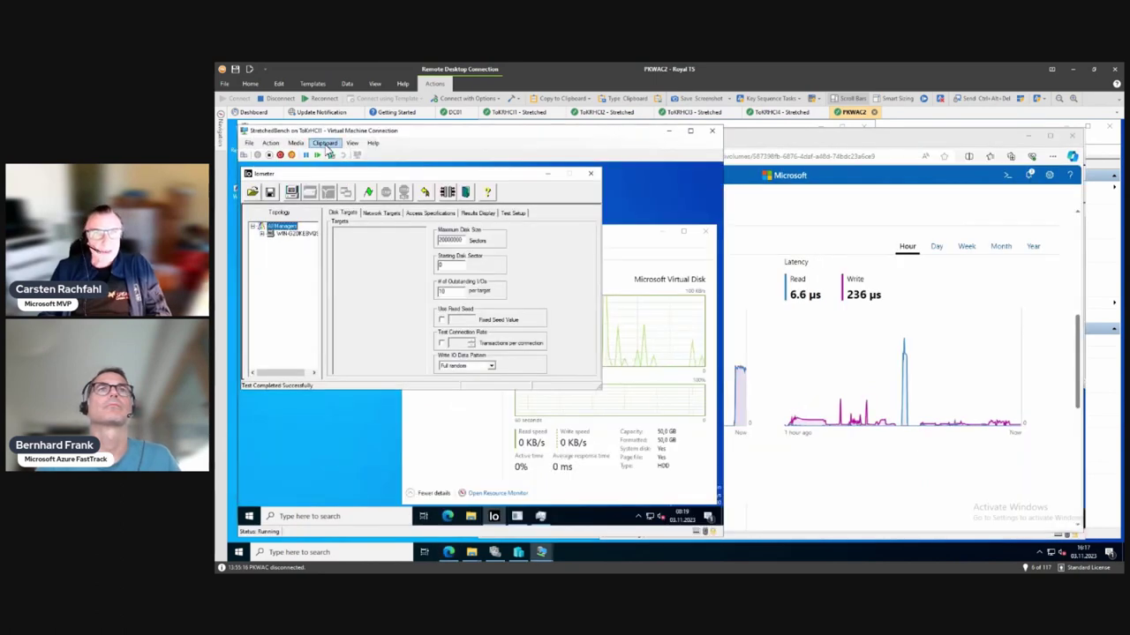
{"action": "left_click", "coordinate": [250, 143]}
{"action": "left_click", "coordinate": [265, 155]}
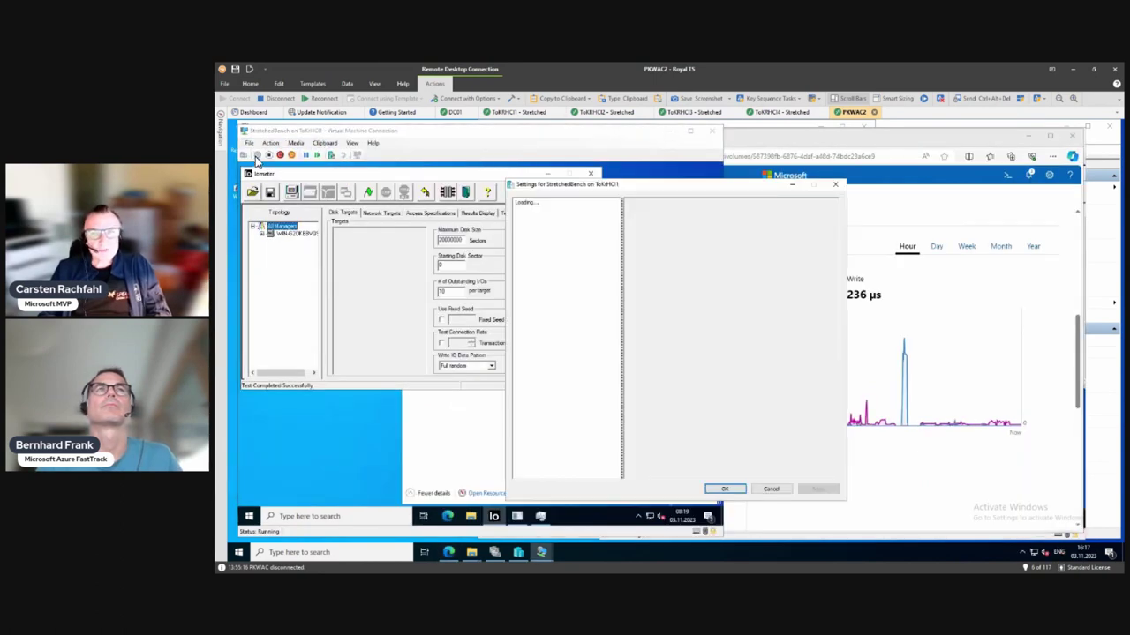
{"action": "left_click", "coordinate": [553, 294]}
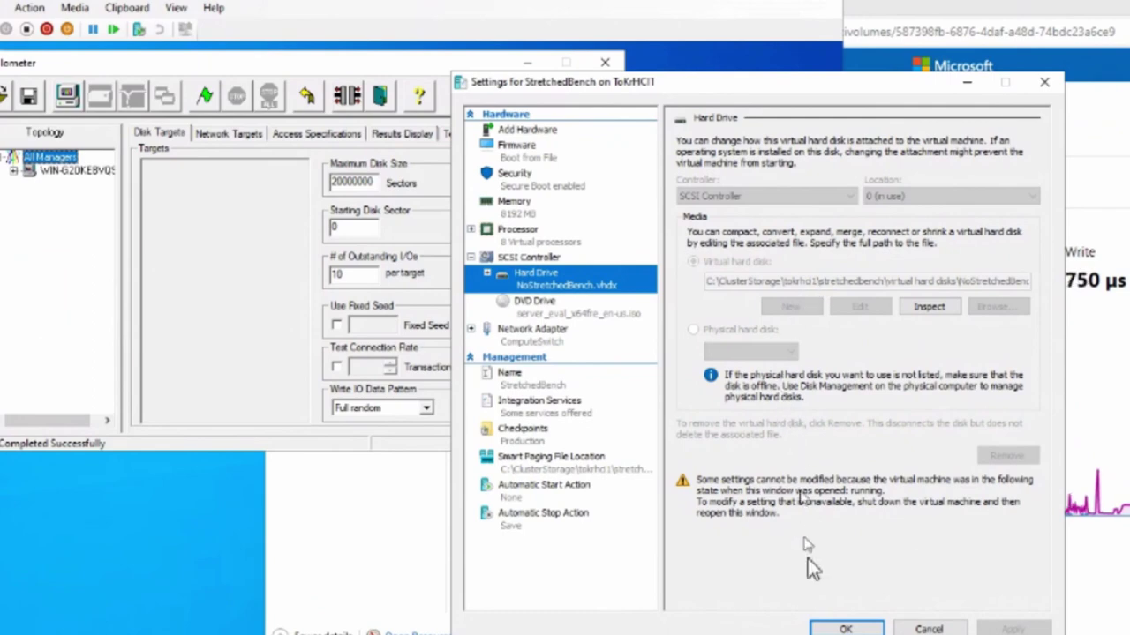
{"action": "left_click", "coordinate": [847, 630]}
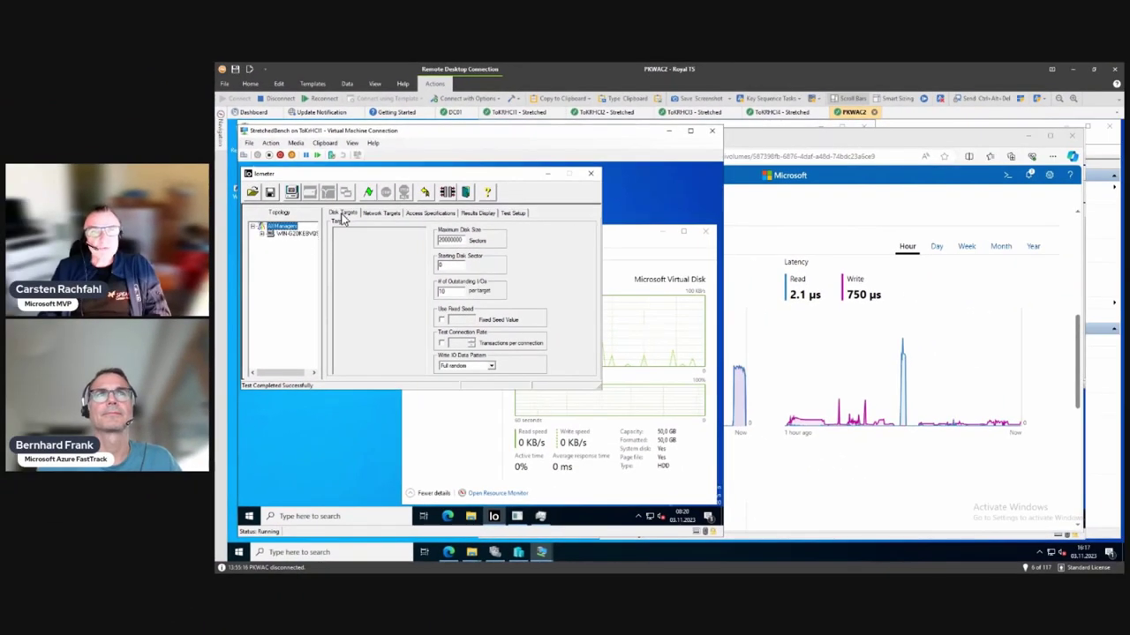
- Check Iometer's disk targets and the 8 KiB aligned, 50% read, 100% random access specification in StretchedBench, then start the test
{"action": "double_click", "coordinate": [446, 291]}
{"action": "type", "text": "16"}
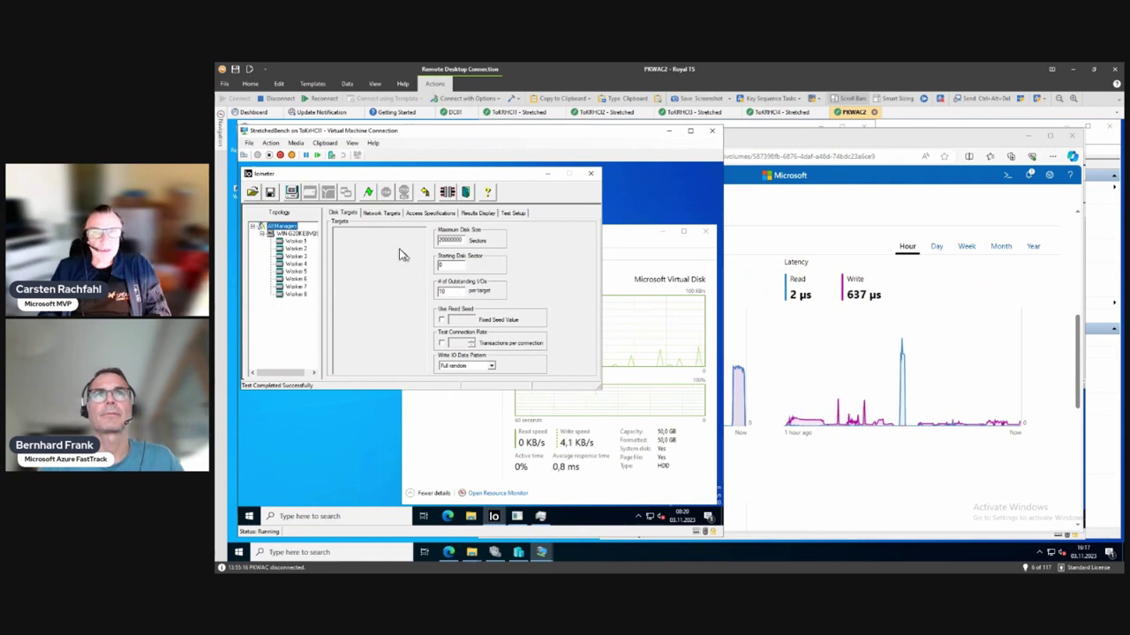
{"action": "left_click", "coordinate": [429, 214]}
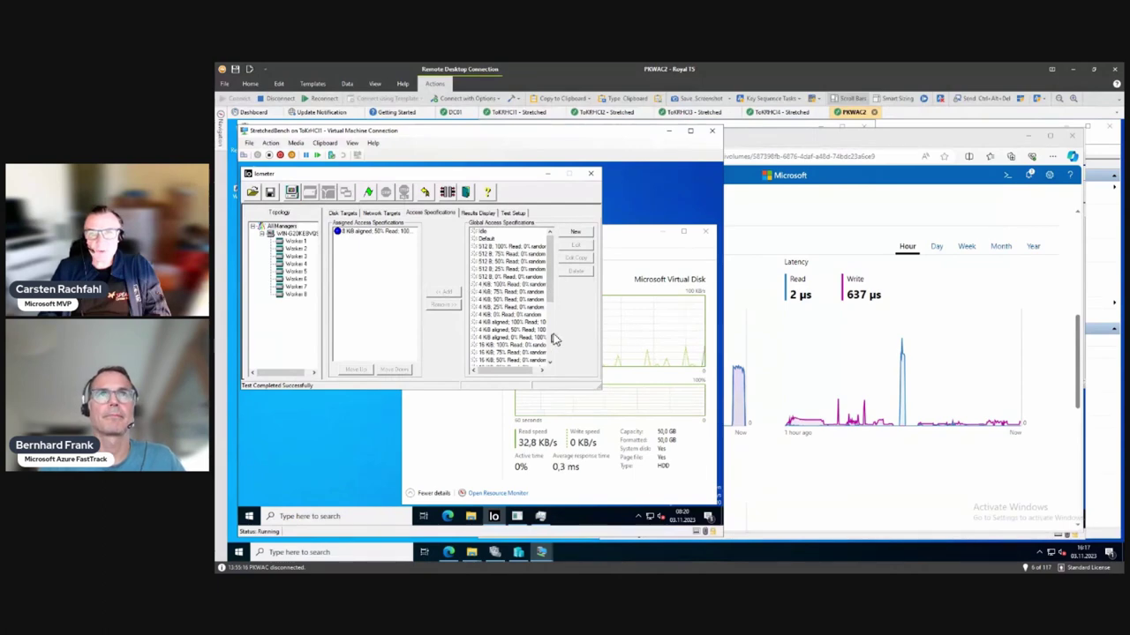
{"action": "scroll", "coordinate": [551, 350], "scroll_direction": "down", "scroll_amount": 5}
{"action": "left_click", "coordinate": [512, 360]}
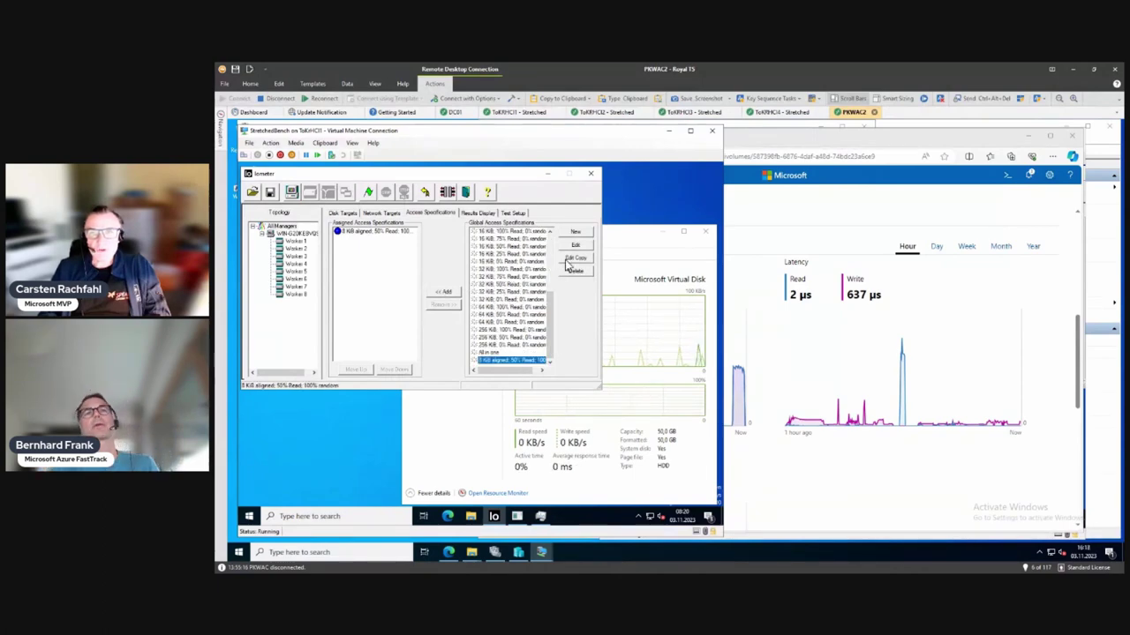
{"action": "left_click", "coordinate": [573, 246]}
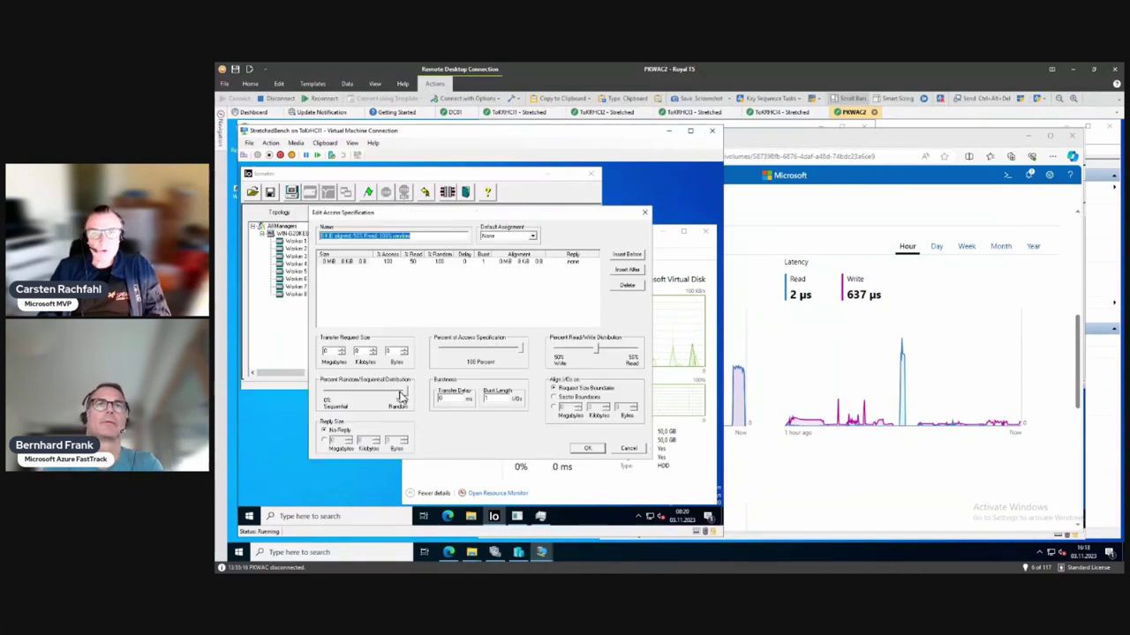
{"action": "left_click", "coordinate": [623, 449]}
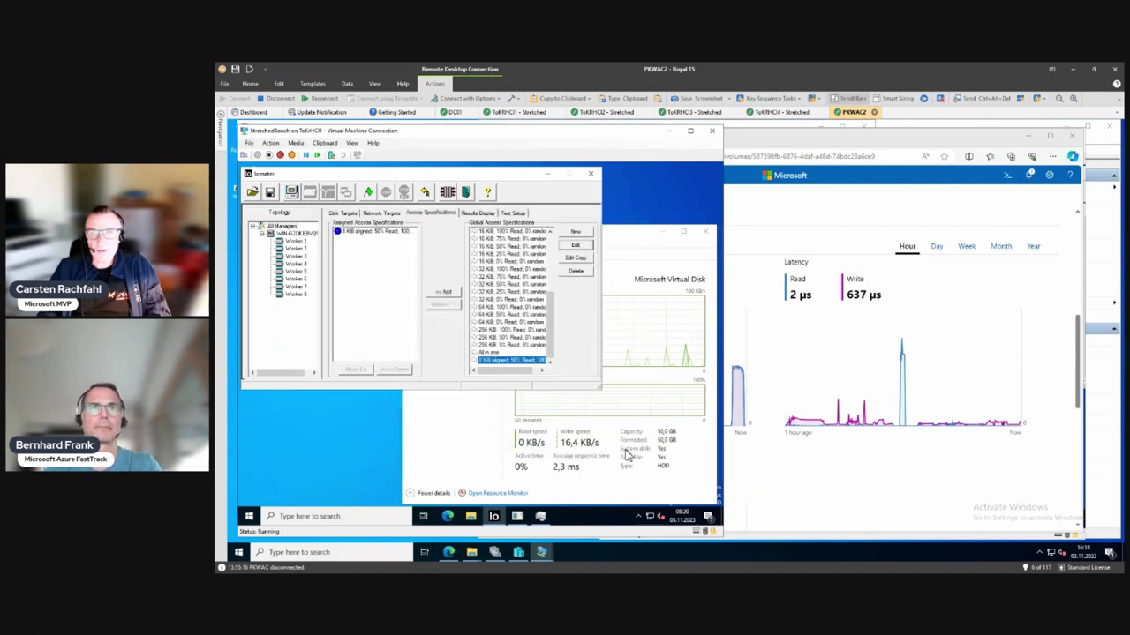
{"action": "left_click", "coordinate": [369, 196]}
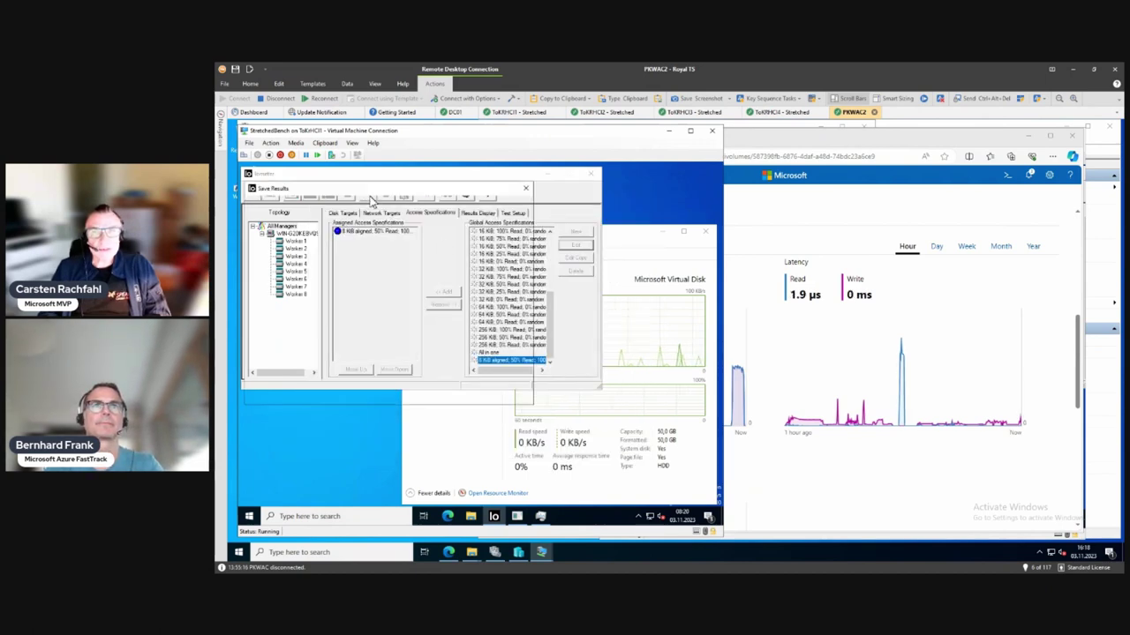
{"action": "left_click", "coordinate": [519, 395]}
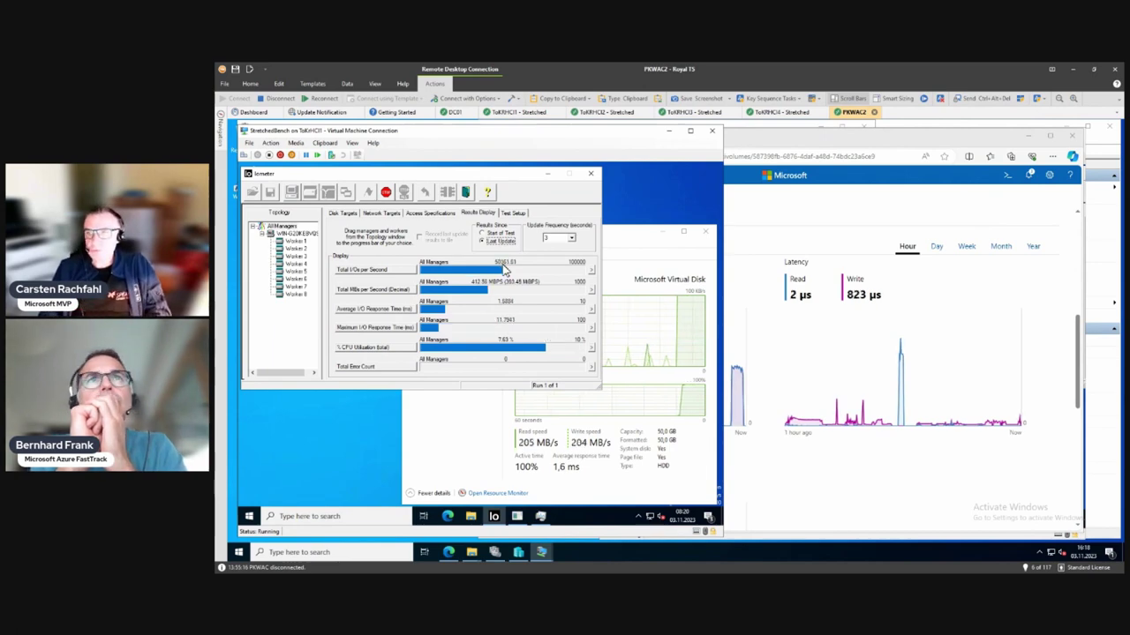
- Switch to Windows Admin Center and open the cluster's volume inventory, then return to the StretchedBench virtual machine
{"action": "left_click", "coordinate": [768, 346]}
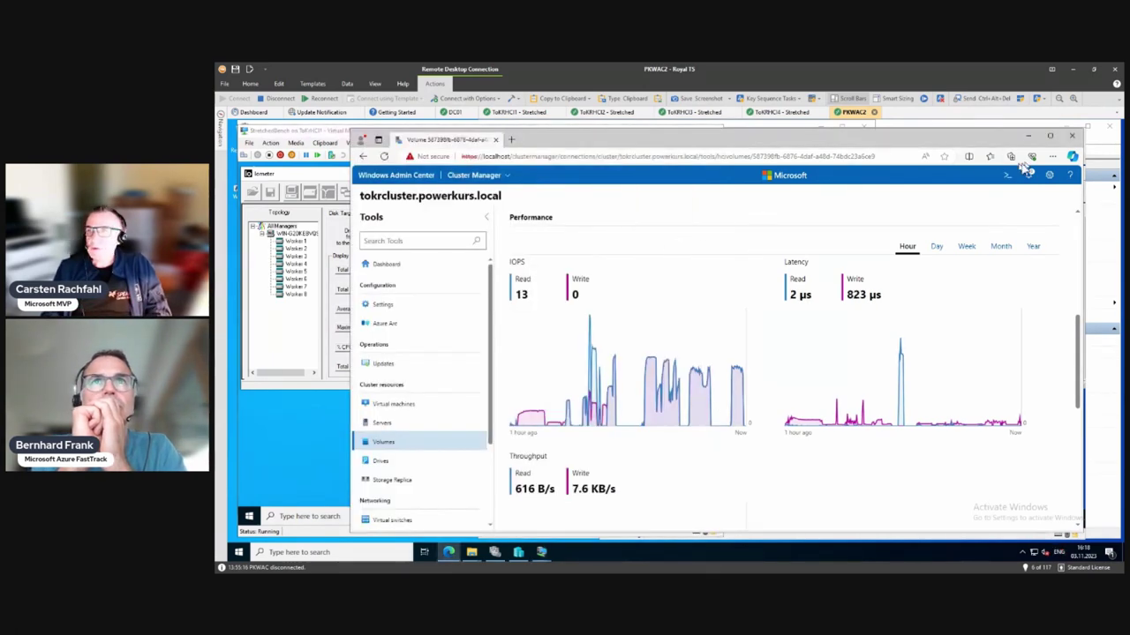
{"action": "left_click", "coordinate": [383, 441]}
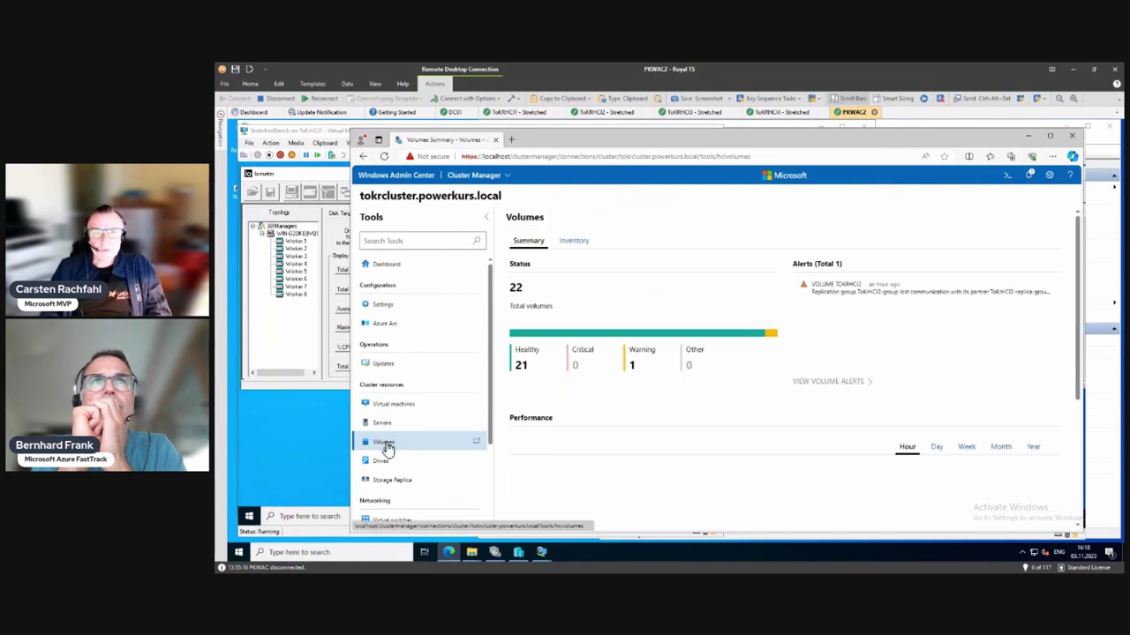
{"action": "left_click", "coordinate": [575, 242]}
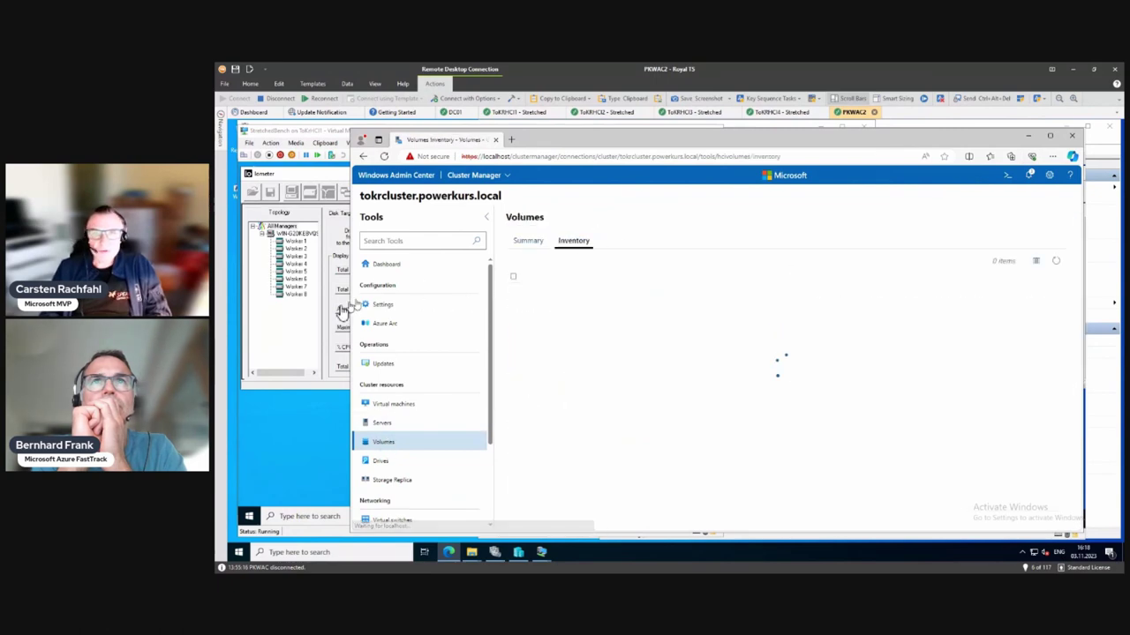
{"action": "left_click", "coordinate": [336, 309]}
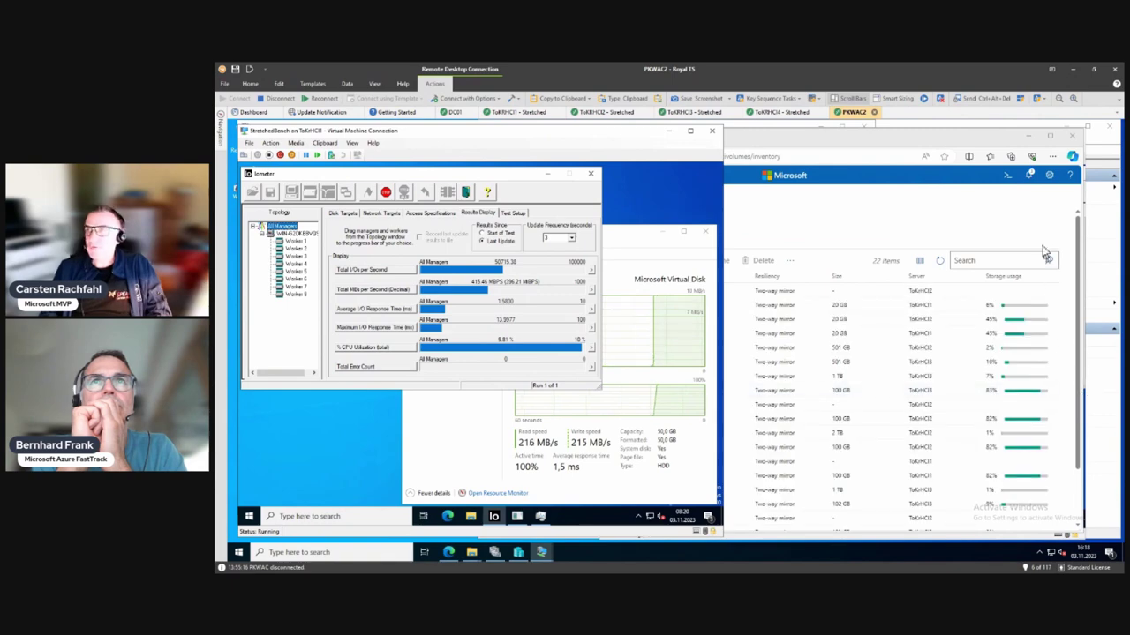
- Place the StretchedBench and NoStretchedBench Iometer results side by side, and check StretchedBench's disk performance in Task Manager
{"action": "left_click", "coordinate": [1030, 134]}
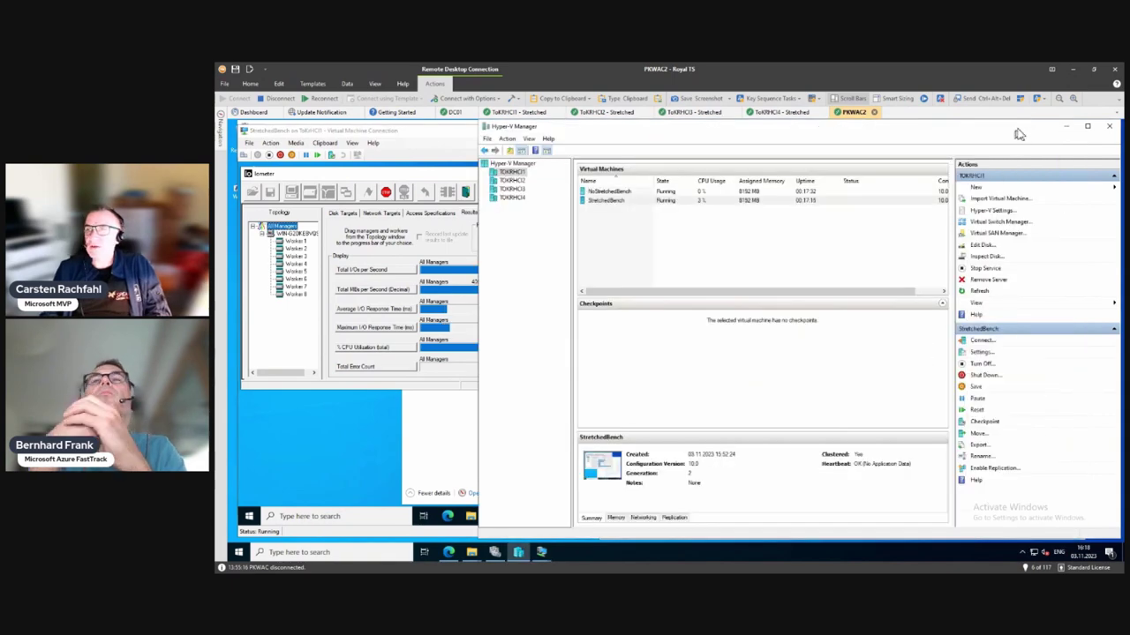
{"action": "left_click", "coordinate": [1065, 126]}
{"action": "left_click_drag", "start_coordinate": [976, 133], "coordinate": [994, 154]}
{"action": "left_click", "coordinate": [904, 148]}
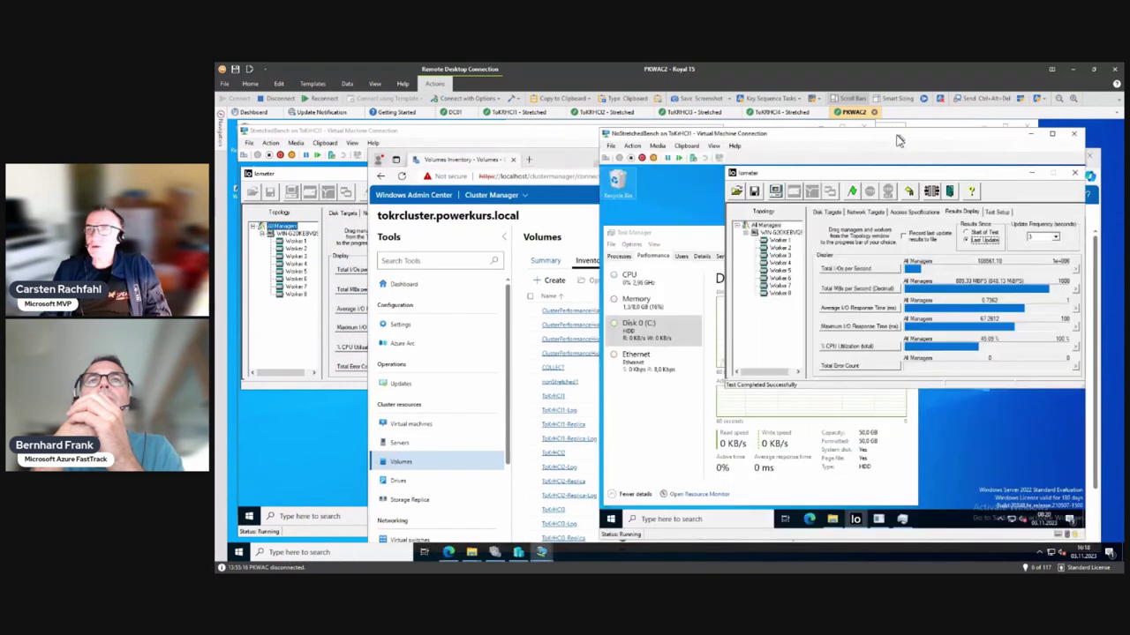
{"action": "left_click", "coordinate": [547, 137]}
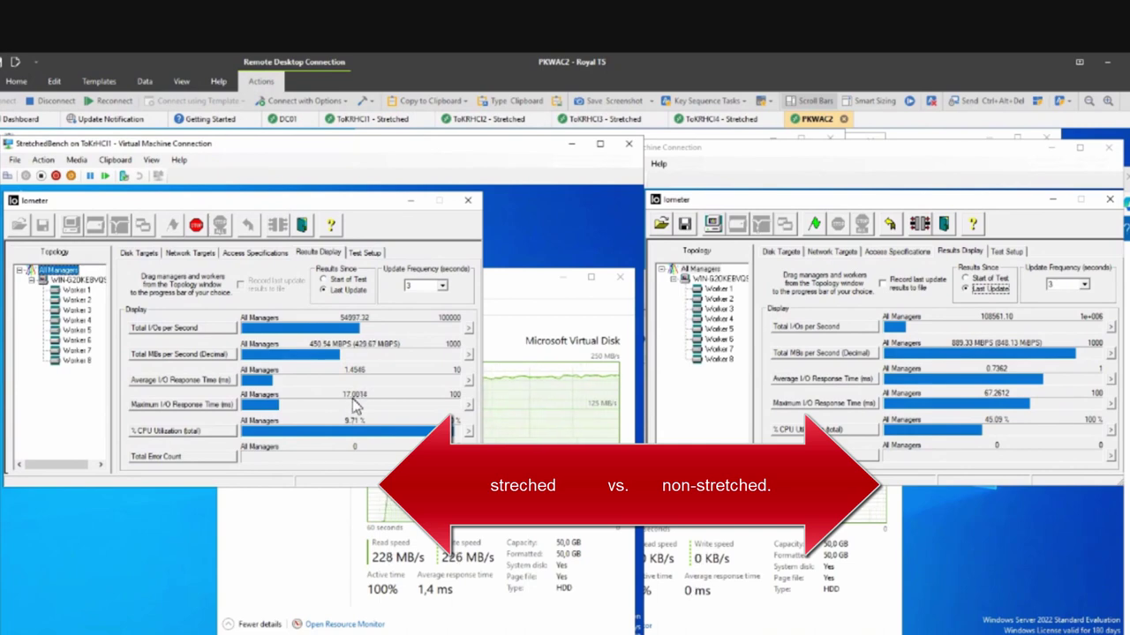
{"action": "left_click", "coordinate": [318, 543]}
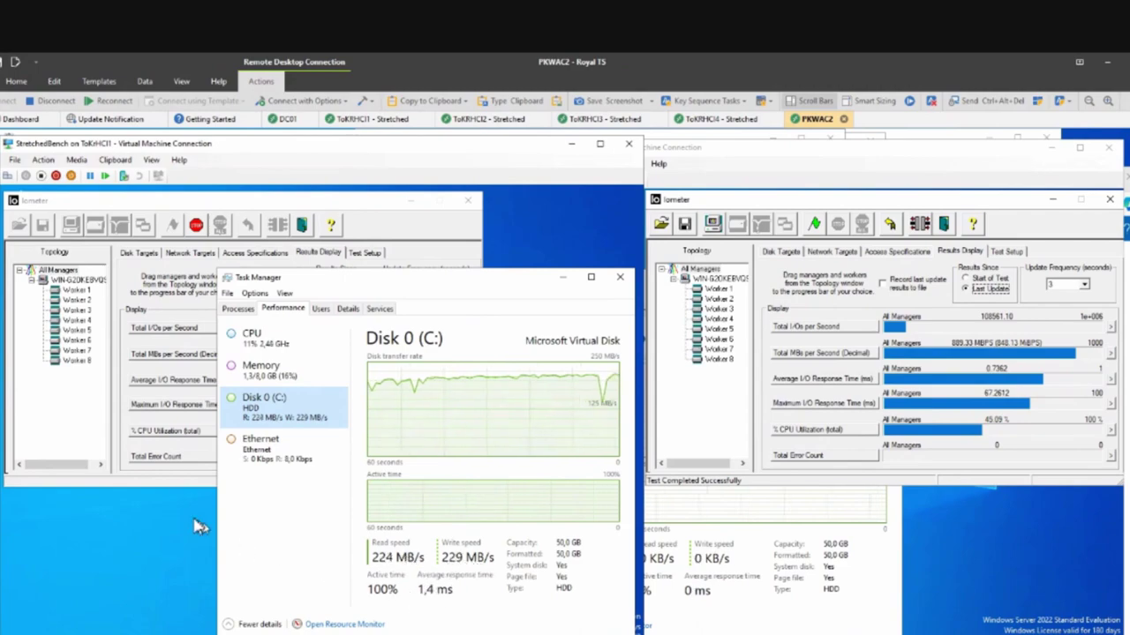
{"action": "left_click", "coordinate": [156, 483]}
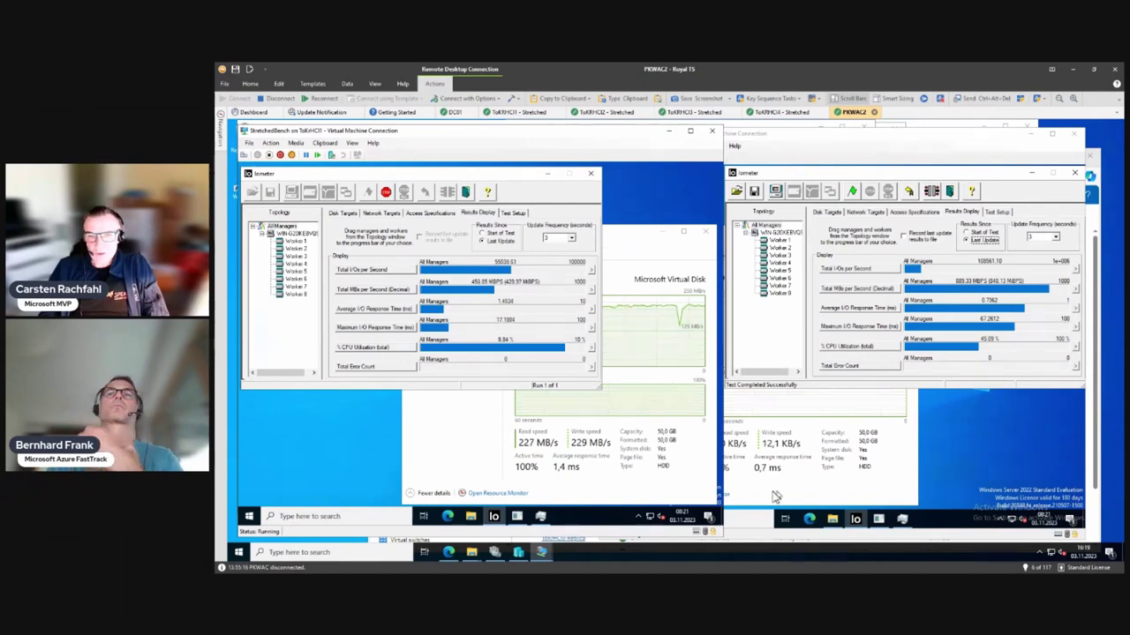
- Examine the ToKrHCI1 volume's IOPS, latency and throughput in Windows Admin Center, then stop the Iometer test in StretchedBench
{"action": "left_click", "coordinate": [470, 486]}
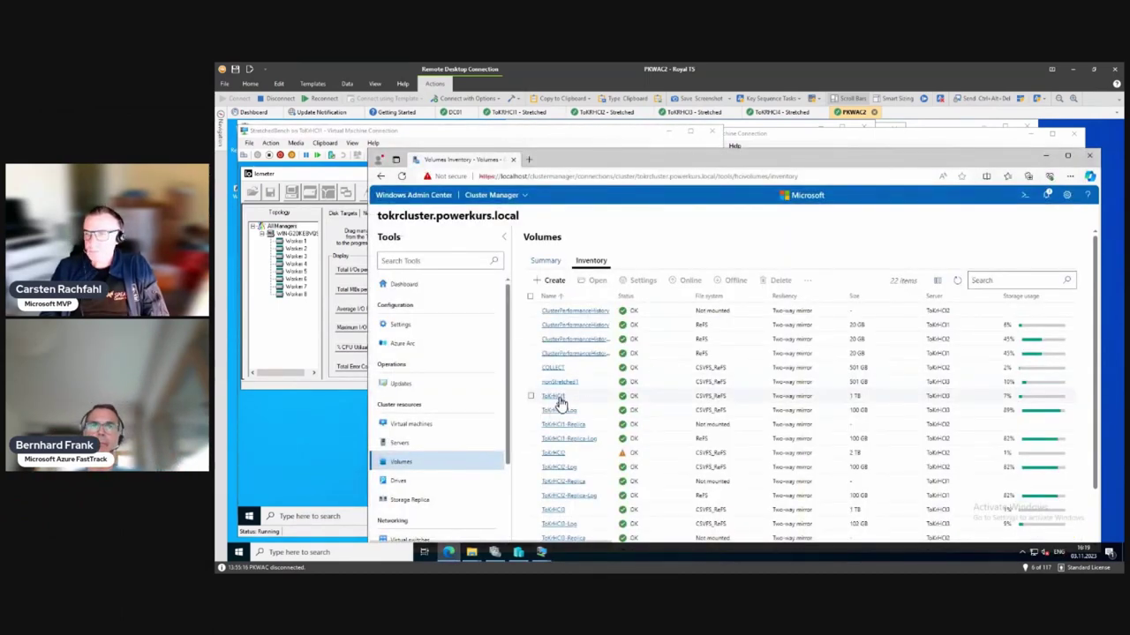
{"action": "left_click", "coordinate": [556, 398]}
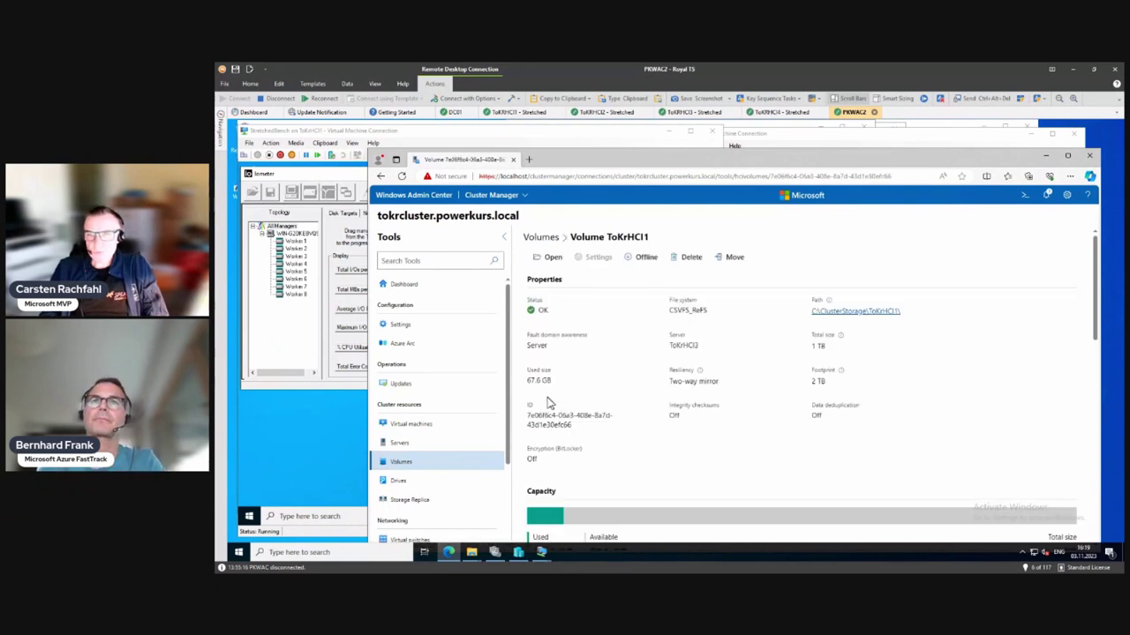
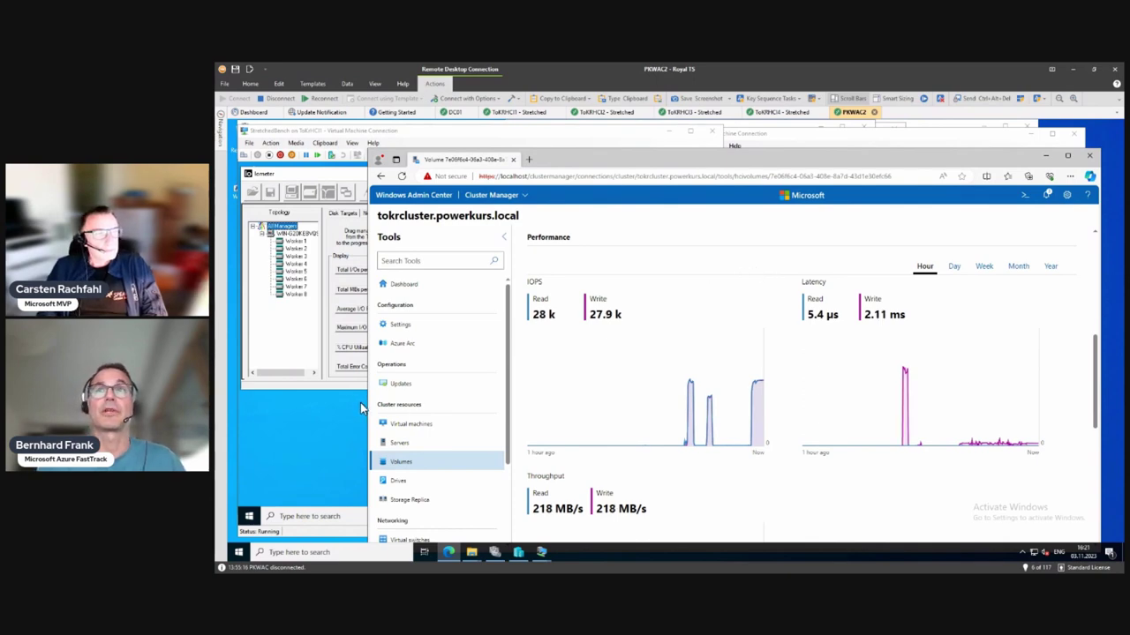
{"action": "left_click", "coordinate": [350, 391]}
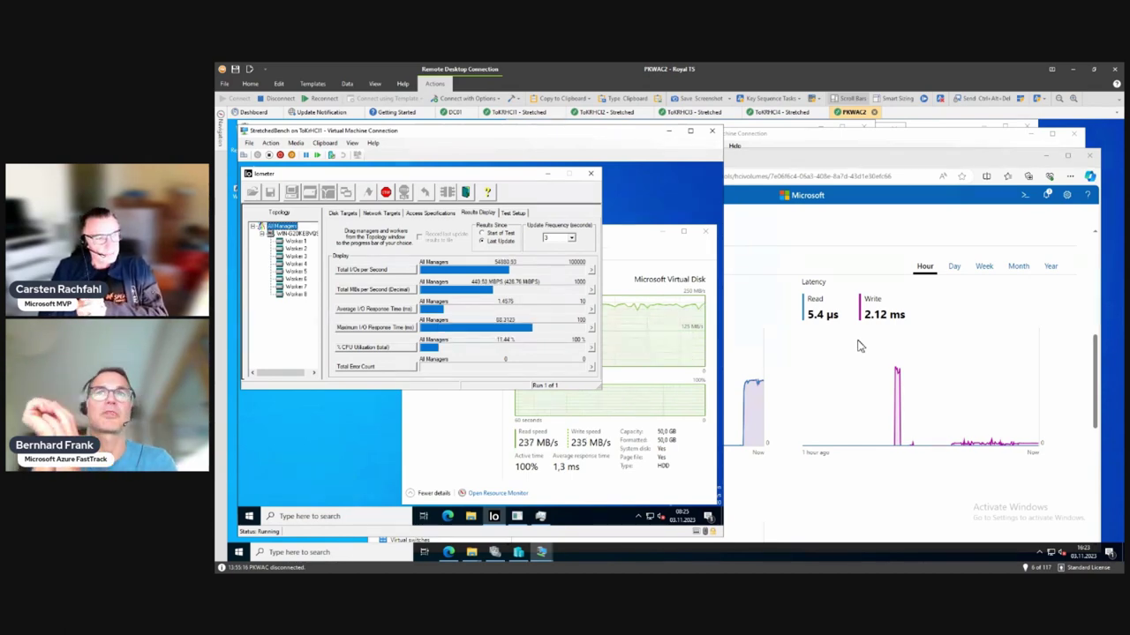
{"action": "left_click", "coordinate": [385, 192]}
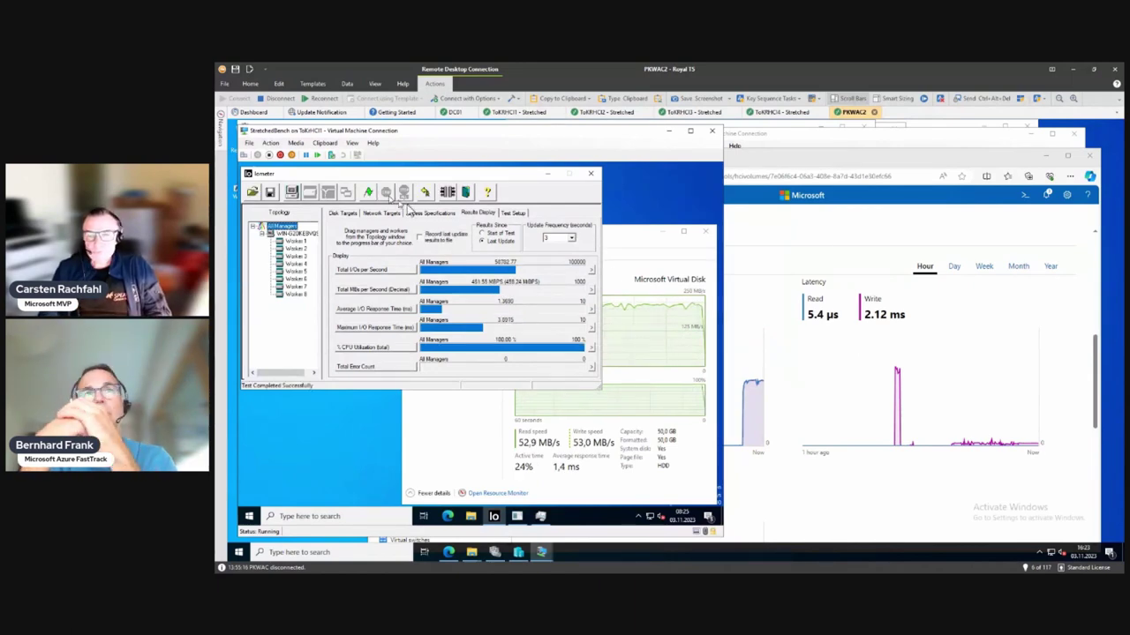
- Switch to Windows Admin Center, open the Storage Replica partnerships and widen the window to show more of the partnership list
{"action": "left_click", "coordinate": [984, 298]}
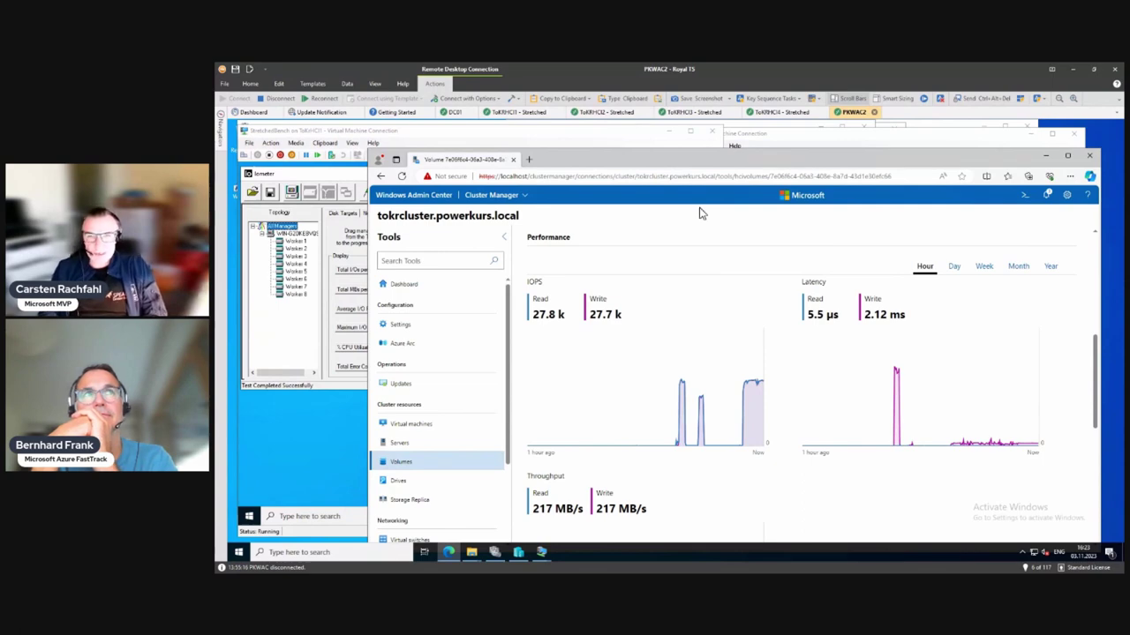
{"action": "left_click", "coordinate": [406, 501]}
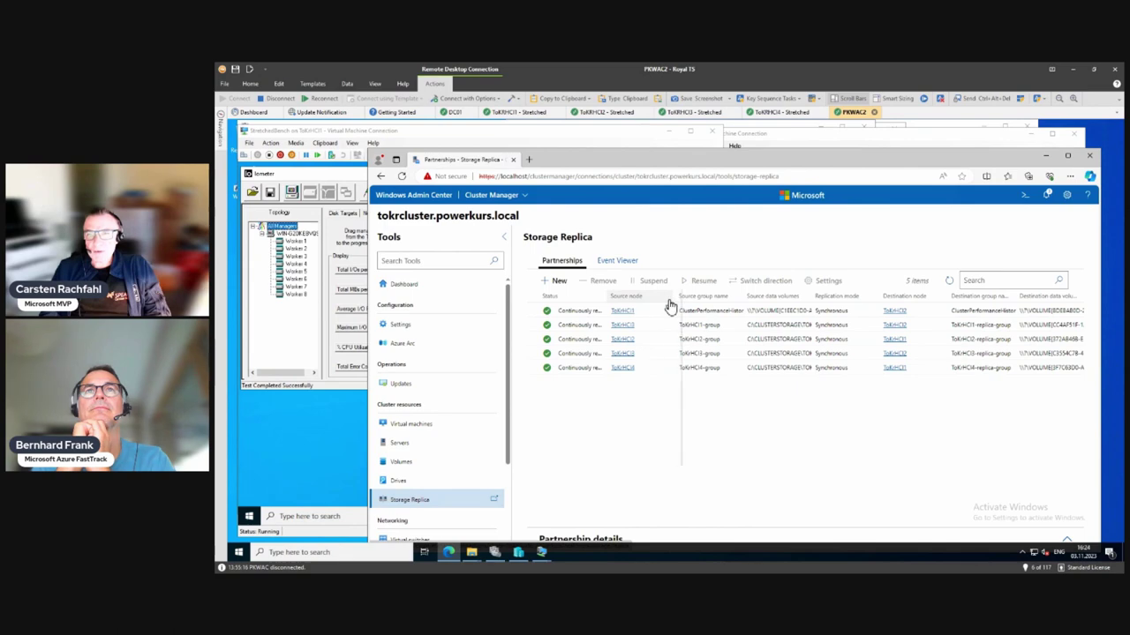
{"action": "left_click_drag", "start_coordinate": [367, 355], "coordinate": [267, 349]}
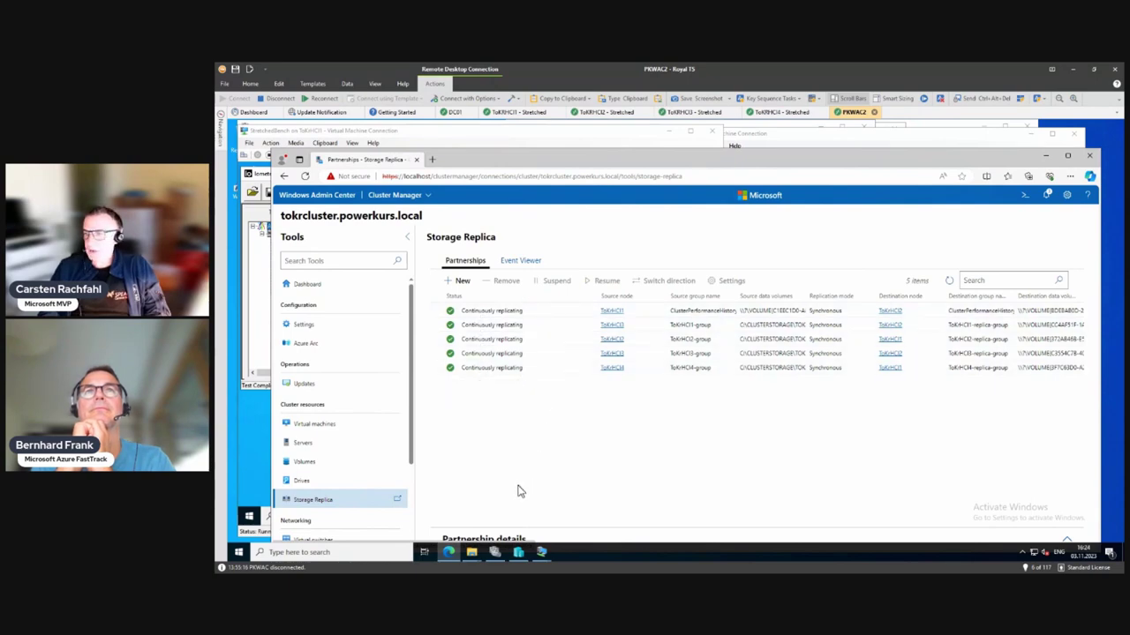
{"action": "left_click_drag", "start_coordinate": [653, 161], "coordinate": [661, 144]}
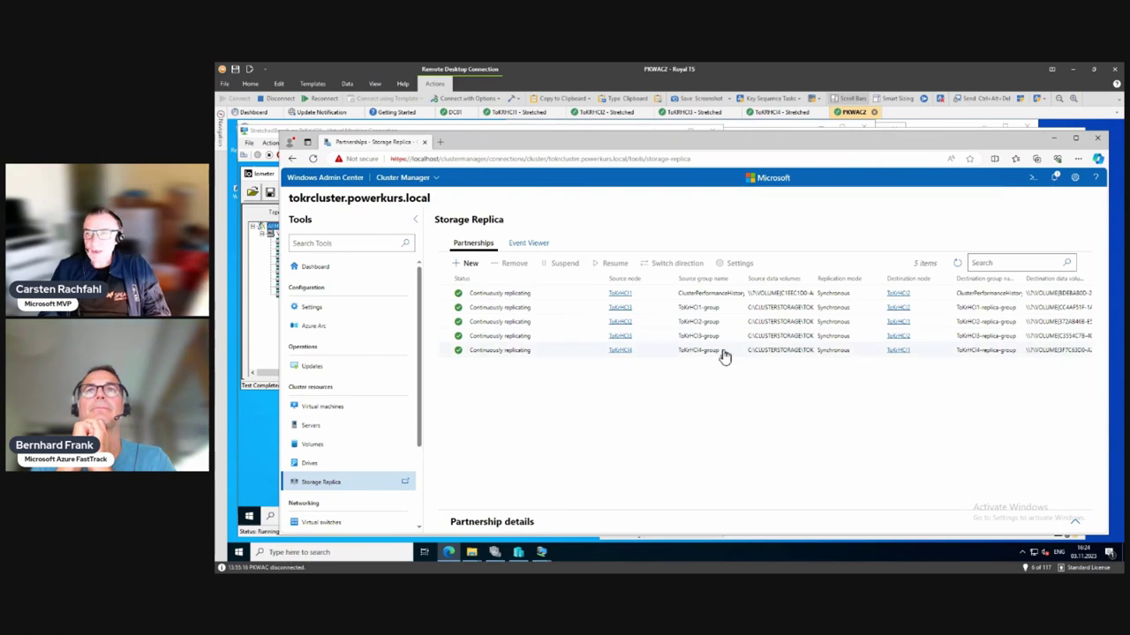
- Select the ToKrHCI1-group partnership and enlarge its details area to examine the source and destination replication groups
{"action": "left_click", "coordinate": [697, 311]}
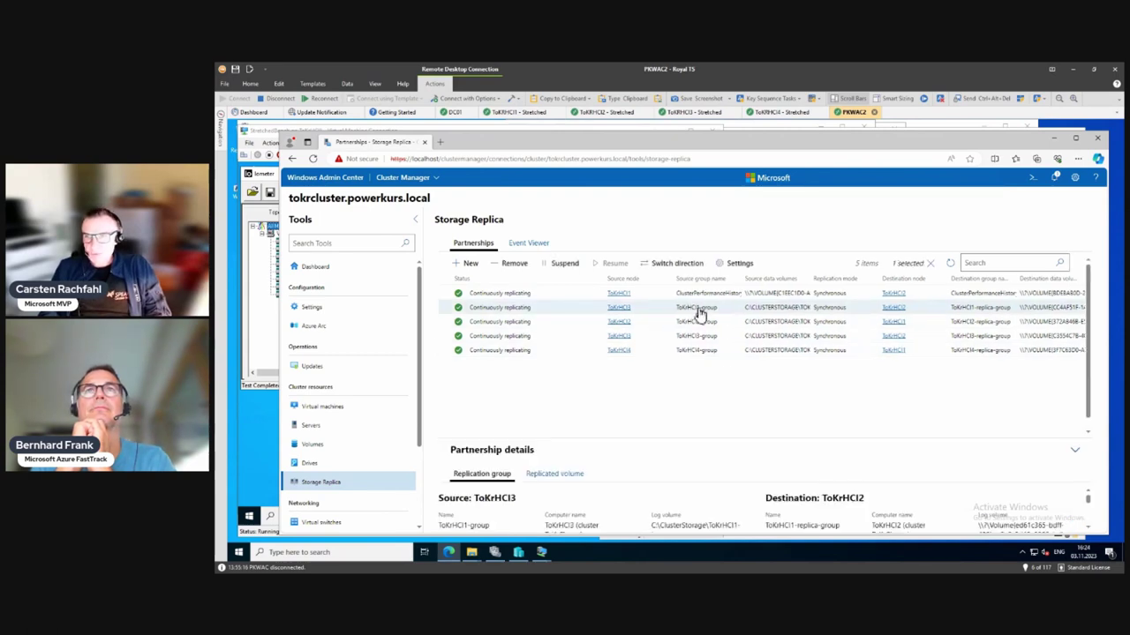
{"action": "key", "text": "ctrl+a"}
{"action": "left_click", "coordinate": [637, 447]}
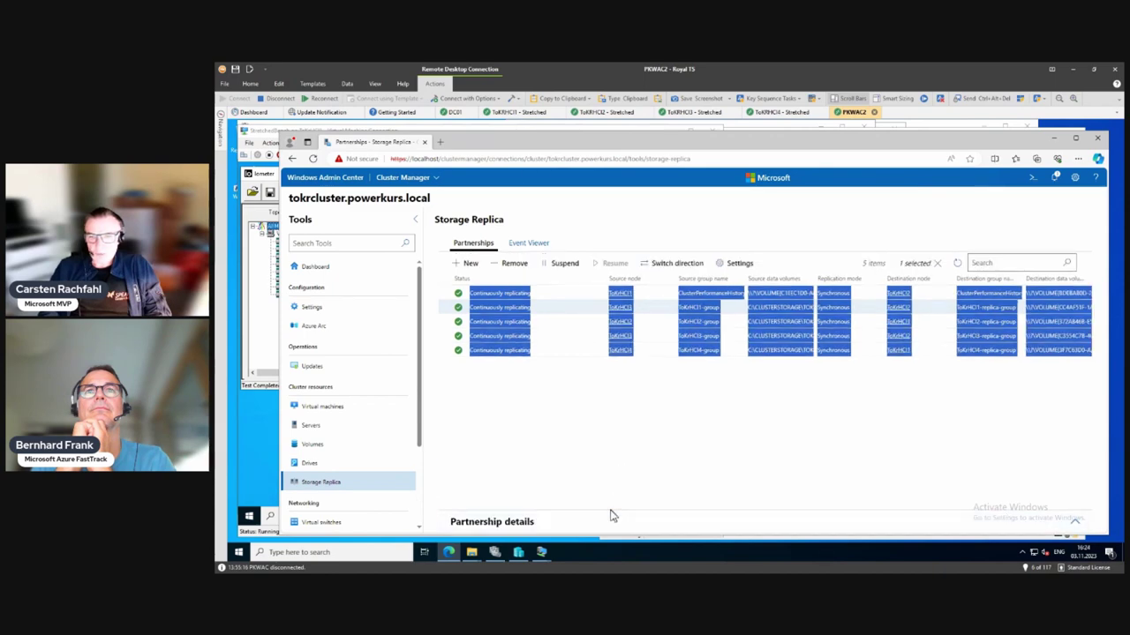
{"action": "left_click", "coordinate": [1076, 530]}
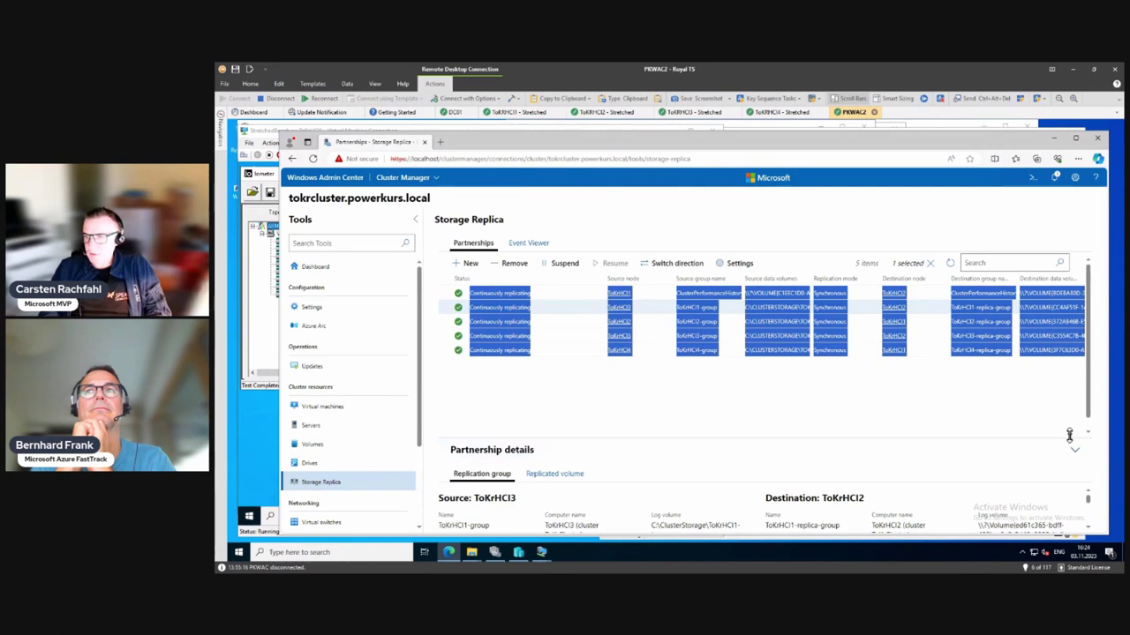
{"action": "left_click_drag", "start_coordinate": [1068, 435], "coordinate": [1059, 373]}
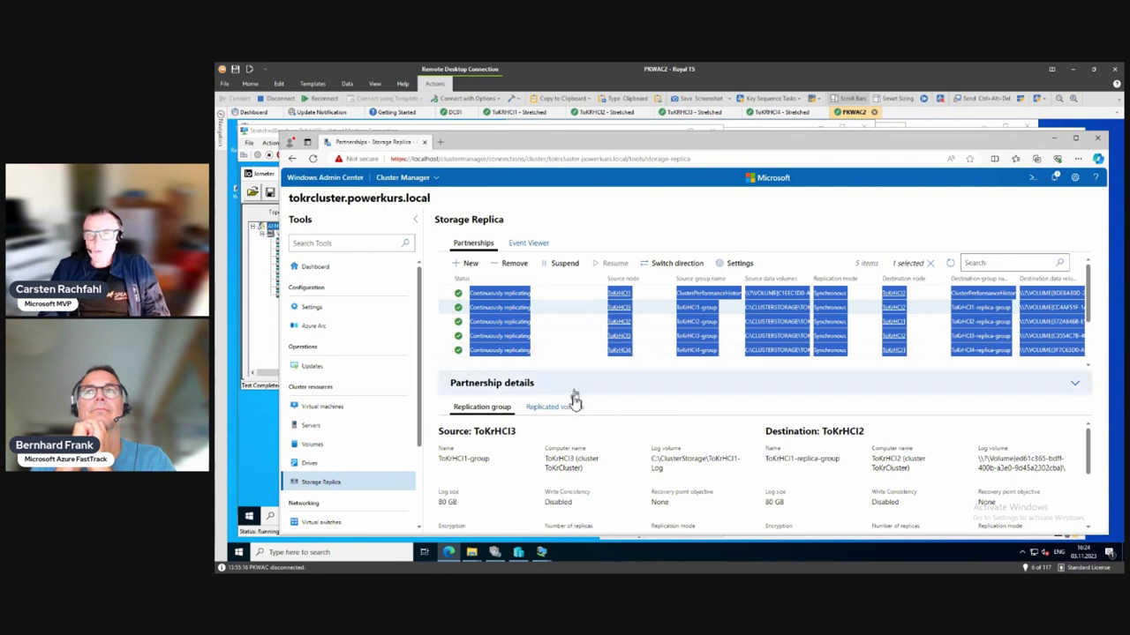
{"action": "left_click", "coordinate": [537, 455]}
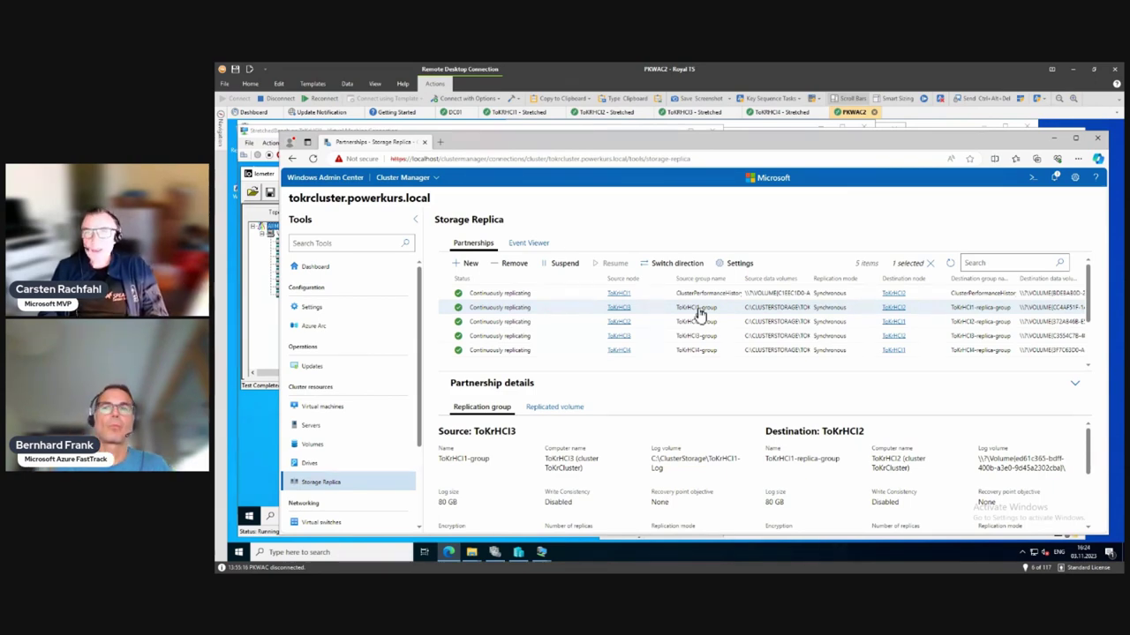
- Set the replication mode of the ToKrHCI1-group partnership to Asynchronous and save the changes
{"action": "left_click", "coordinate": [739, 264]}
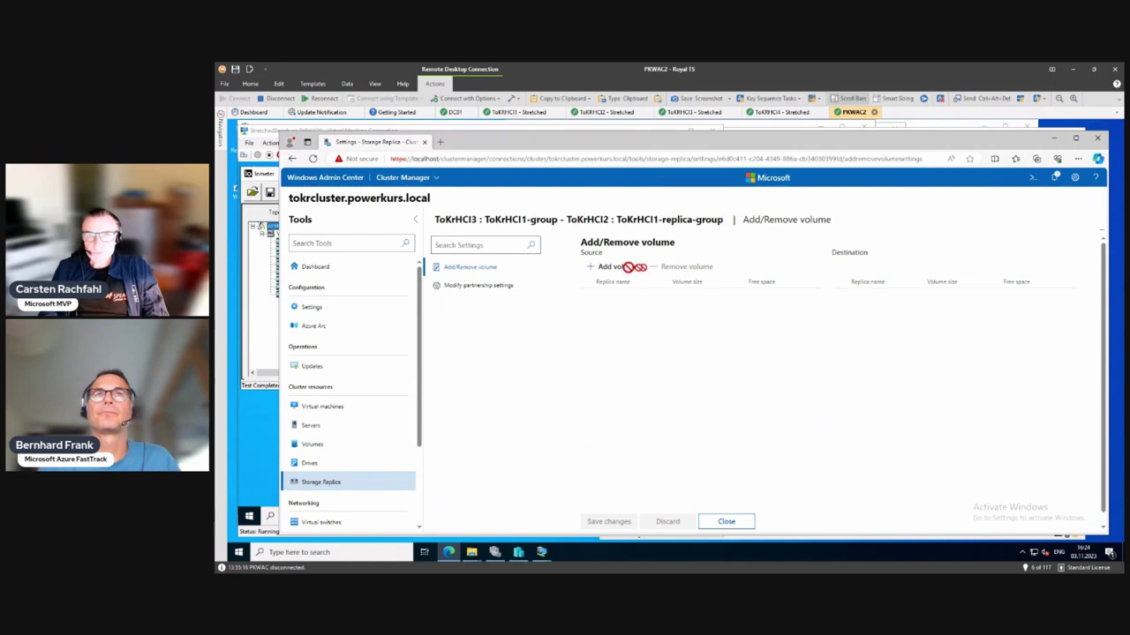
{"action": "left_click", "coordinate": [468, 287]}
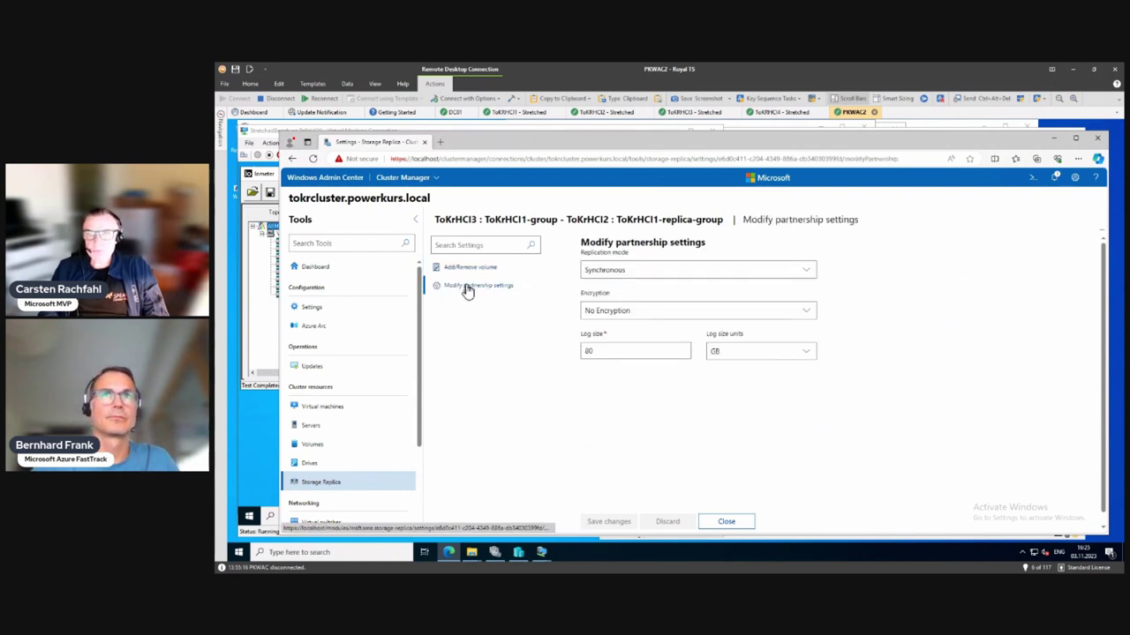
{"action": "left_click", "coordinate": [702, 269]}
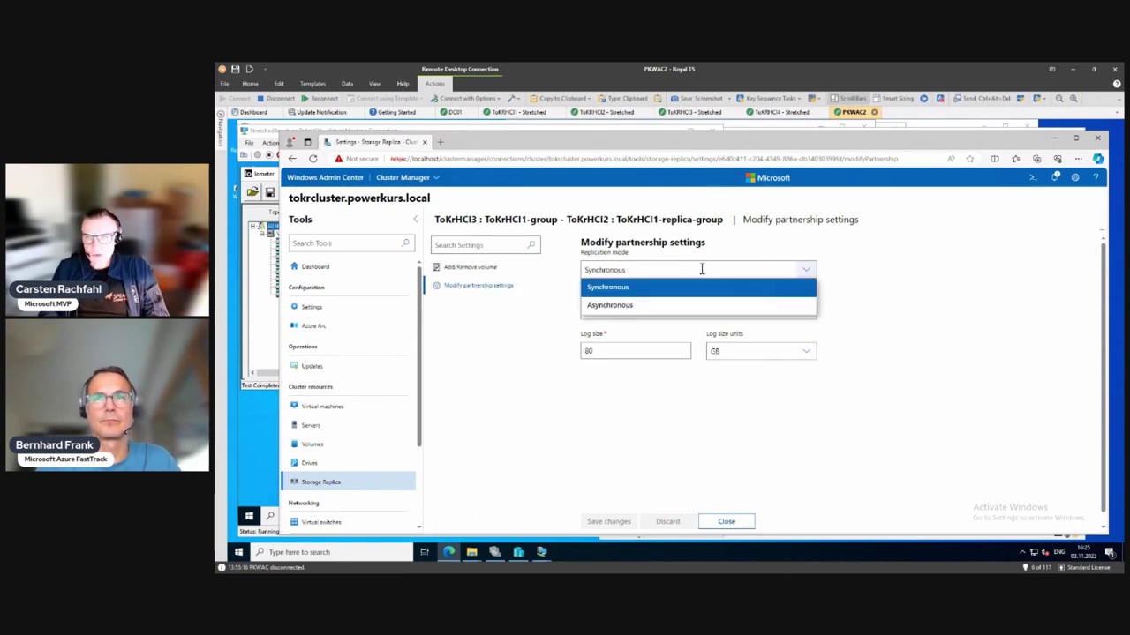
{"action": "left_click", "coordinate": [642, 305]}
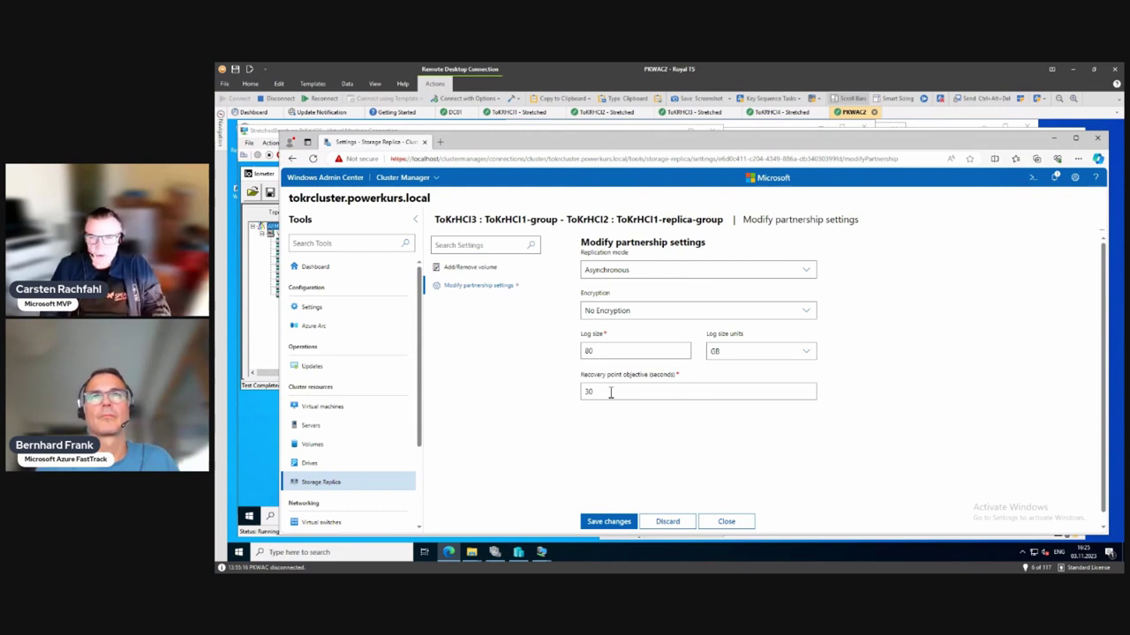
{"action": "left_click", "coordinate": [617, 522]}
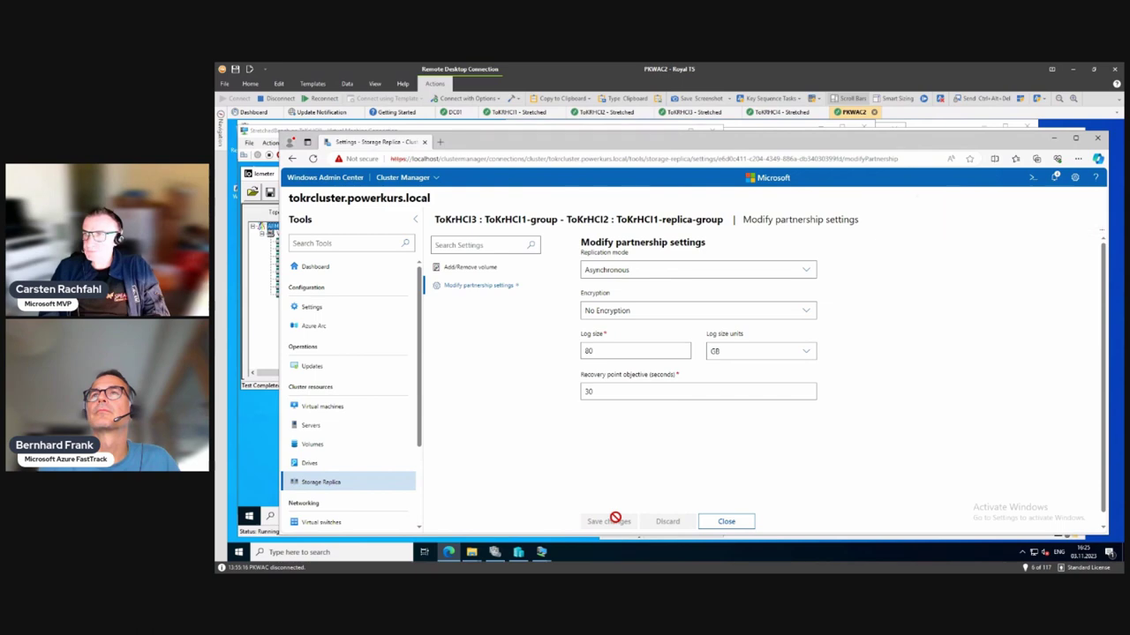
- Check the notifications for the partnership change, then return to the Storage Replica partnerships and refresh the list
{"action": "left_click", "coordinate": [1053, 180]}
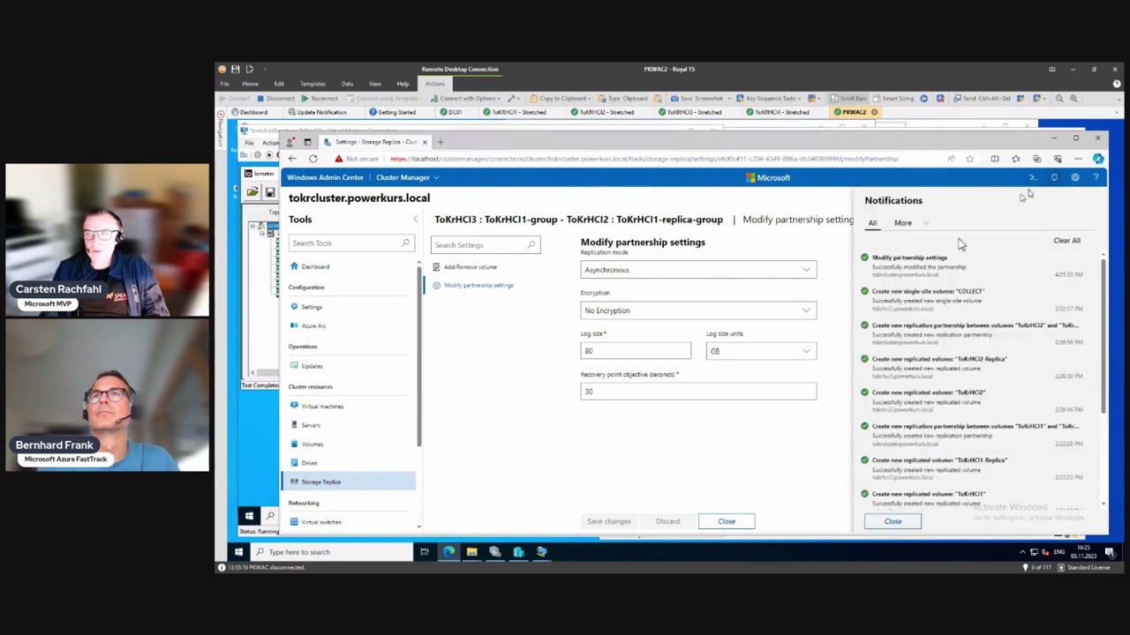
{"action": "left_click", "coordinate": [500, 434]}
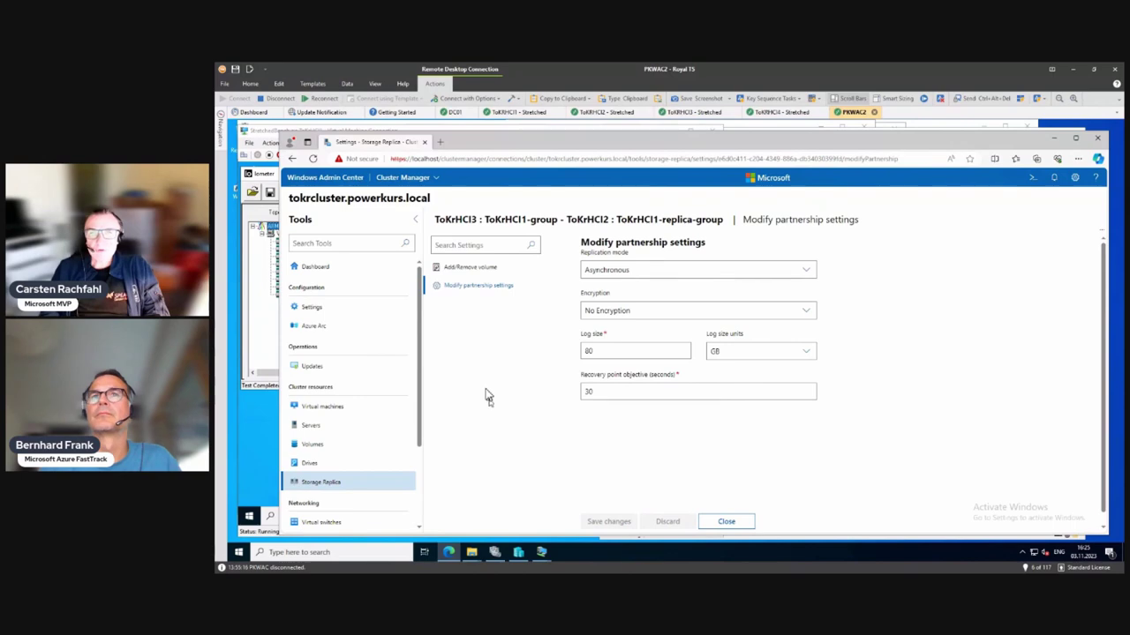
{"action": "left_click", "coordinate": [322, 486]}
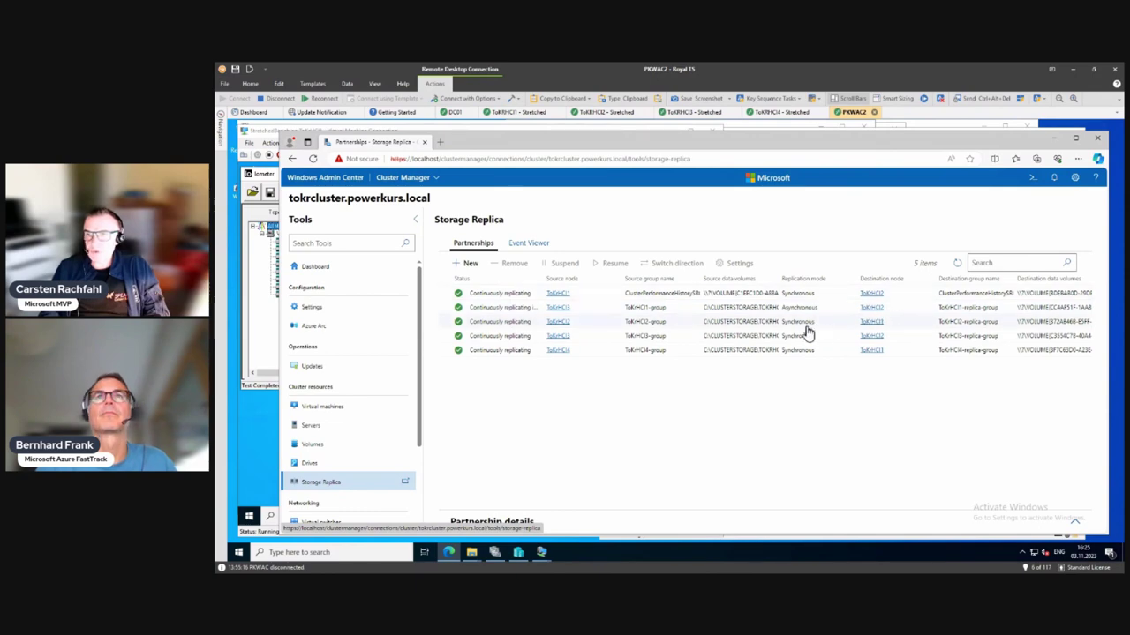
{"action": "left_click", "coordinate": [957, 263]}
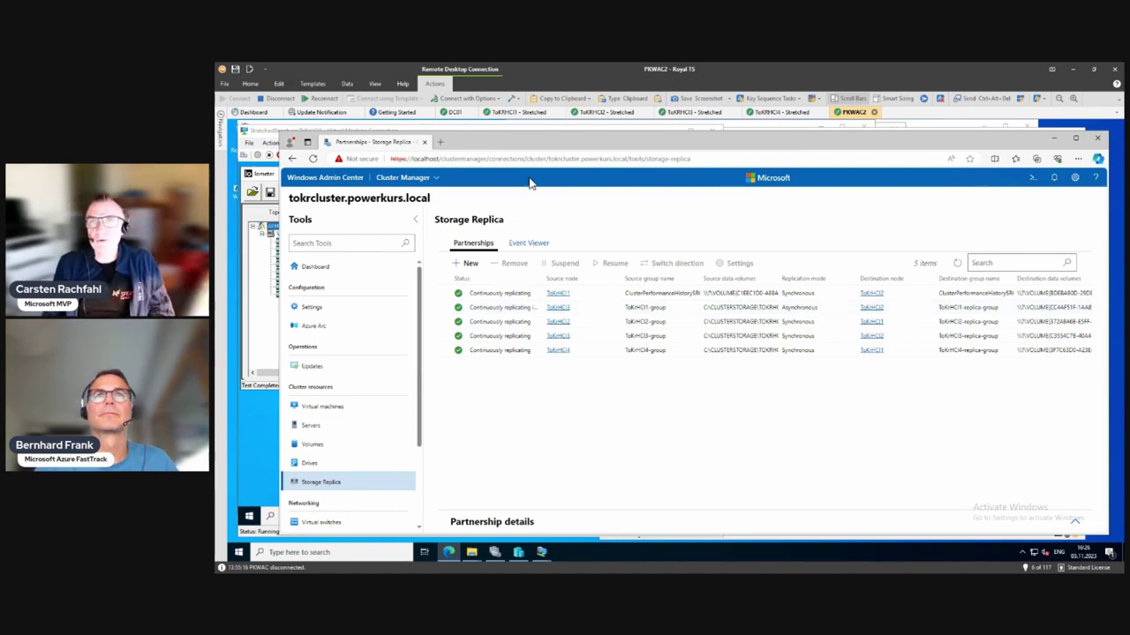
- Switch to the ToKRHCI1 session, clear the pending PowerShell command and list the replication partnerships with Get-SRPartnership
{"action": "left_click", "coordinate": [522, 112]}
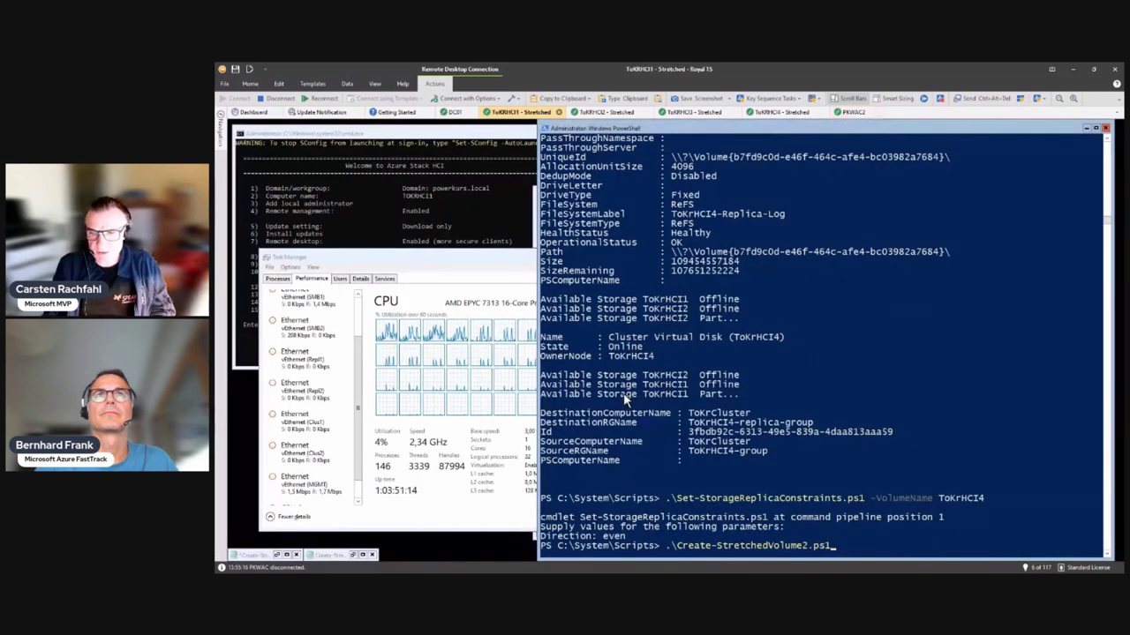
{"action": "key", "text": "BackSpace"}
{"action": "key", "text": "BackSpace"}
{"action": "key", "text": "BackSpace"}
{"action": "key", "text": "BackSpace"}
{"action": "key", "text": "BackSpace"}
{"action": "key", "text": "BackSpace"}
{"action": "key", "text": "BackSpace"}
{"action": "key", "text": "BackSpace"}
{"action": "key", "text": "BackSpace"}
{"action": "key", "text": "BackSpace"}
{"action": "key", "text": "BackSpace"}
{"action": "key", "text": "BackSpace"}
{"action": "key", "text": "BackSpace"}
{"action": "key", "text": "BackSpace"}
{"action": "key", "text": "BackSpace"}
{"action": "key", "text": "BackSpace"}
{"action": "key", "text": "BackSpace"}
{"action": "key", "text": "BackSpace"}
{"action": "key", "text": "BackSpace"}
{"action": "key", "text": "BackSpace"}
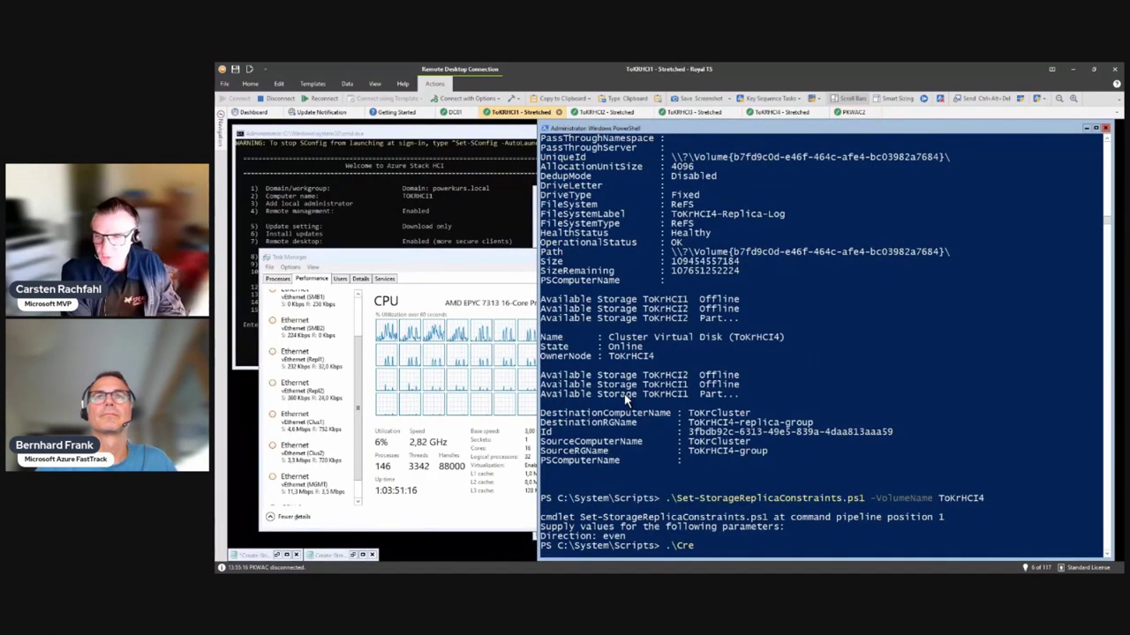
{"action": "type", "text": "get-"}
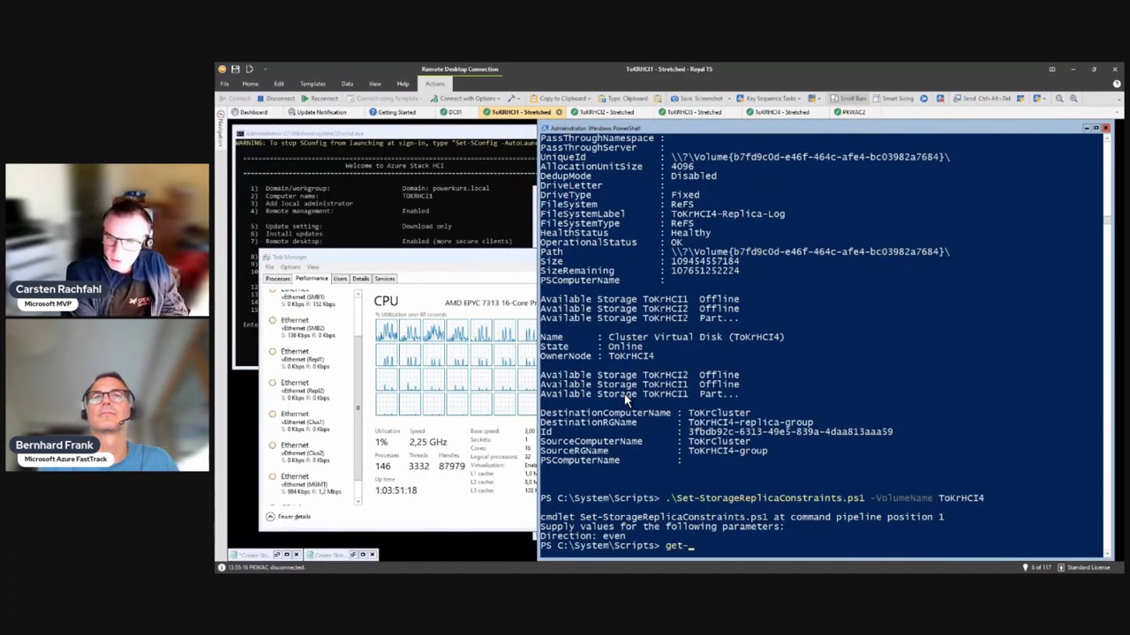
{"action": "type", "text": "srpar"}
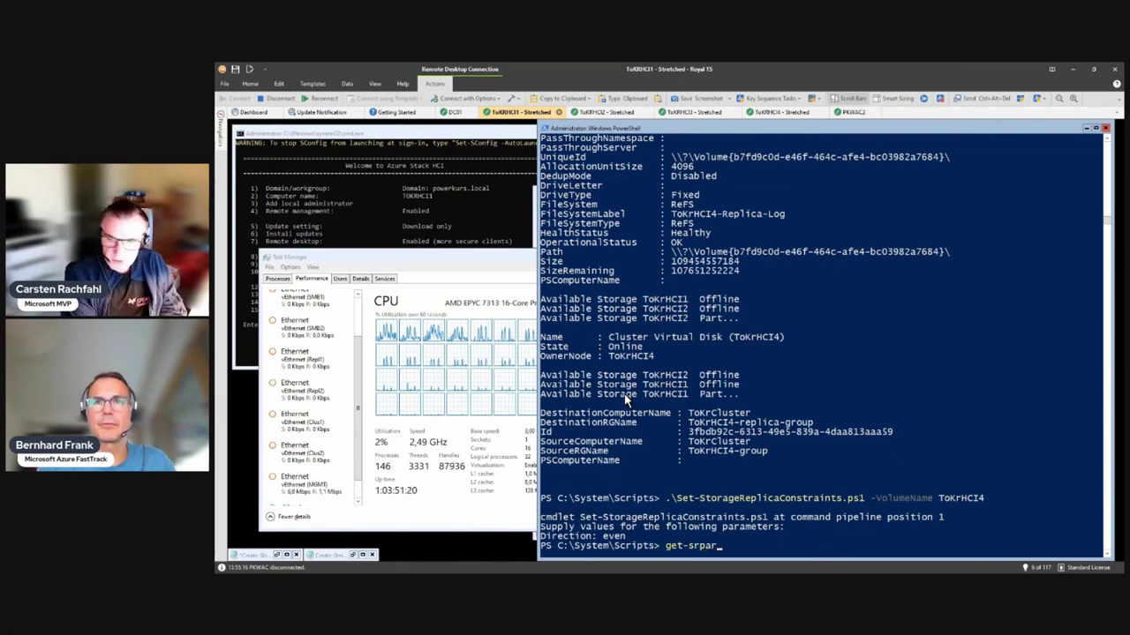
{"action": "key", "text": "Tab"}
{"action": "key", "text": "Return"}
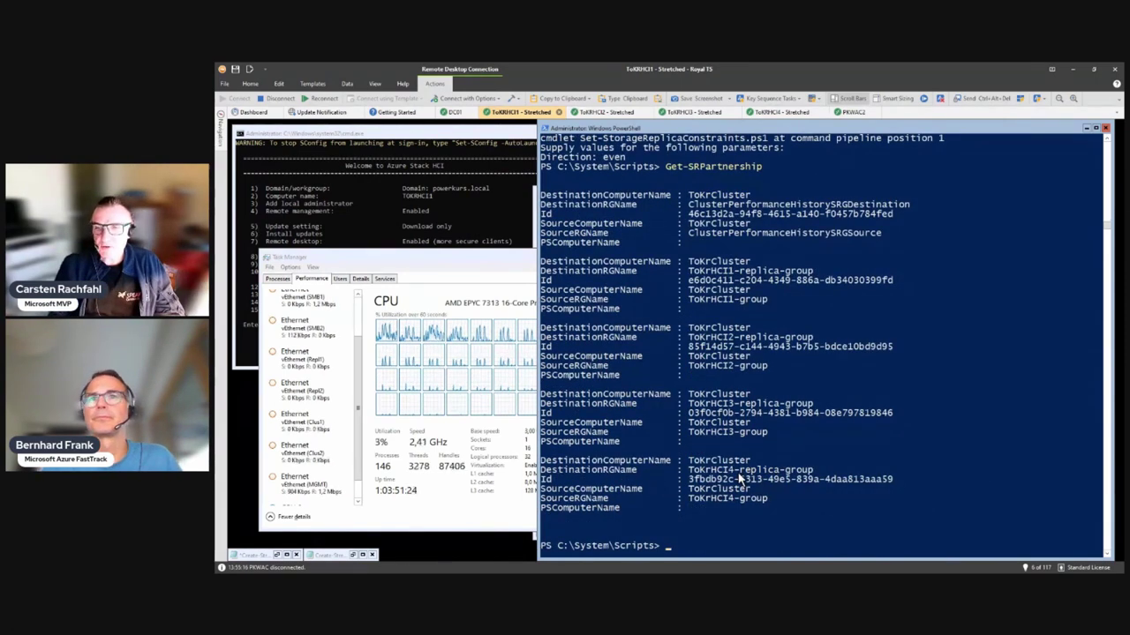
- List the details of all storage replication groups in PowerShell with Get-SRGroup
{"action": "key", "text": "Up"}
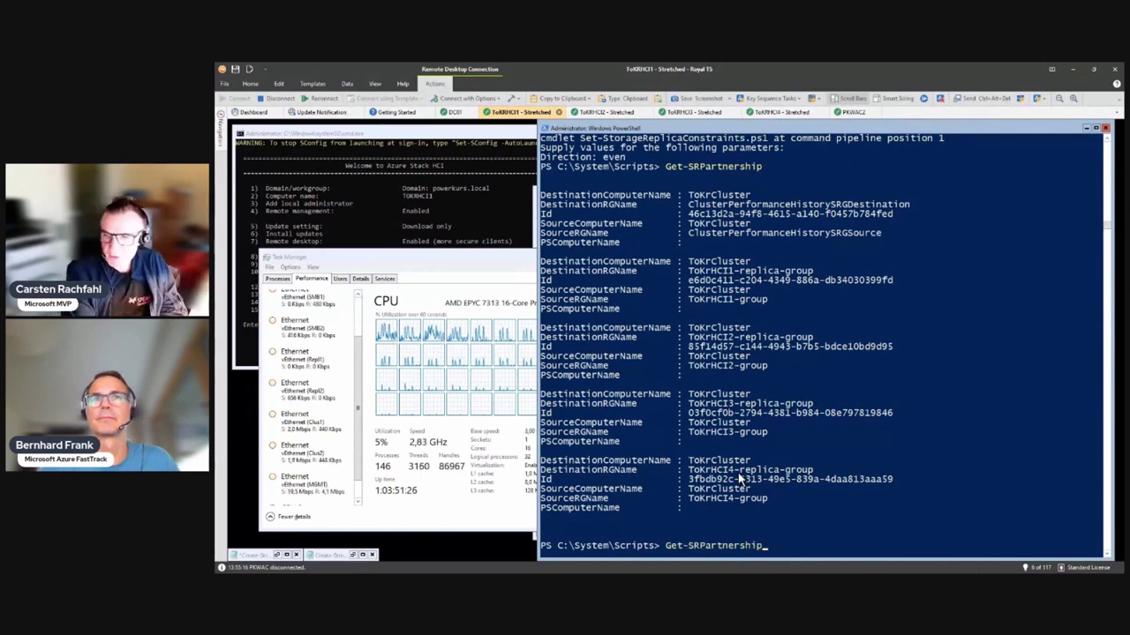
{"action": "key", "text": "BackSpace"}
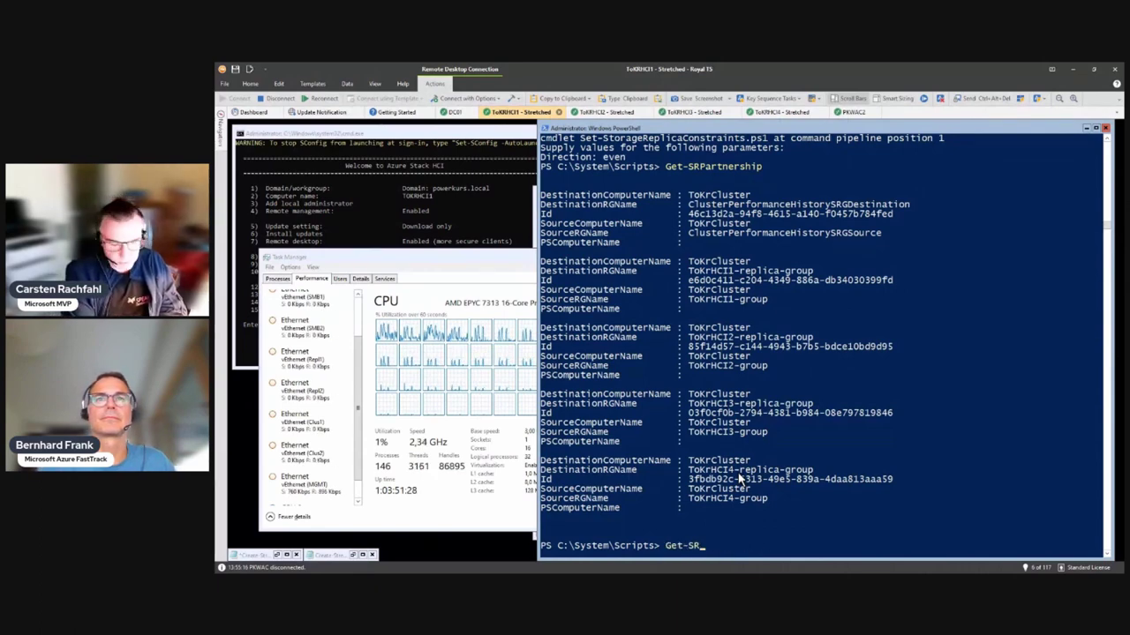
{"action": "type", "text": "Gr"}
{"action": "key", "text": "BackSpace"}
{"action": "key", "text": "BackSpace"}
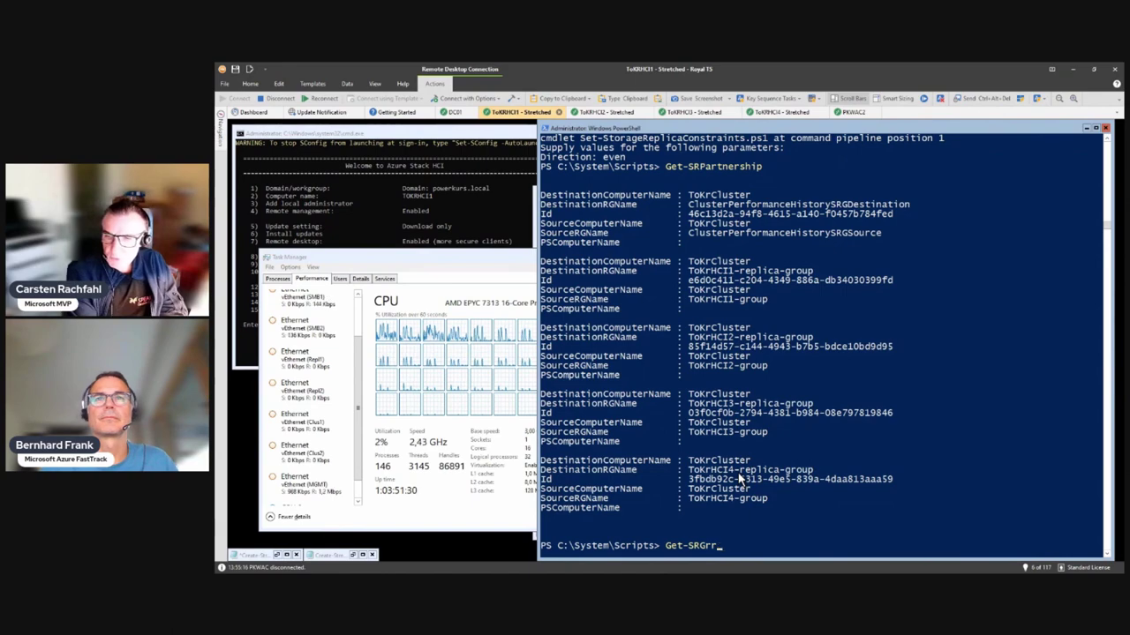
{"action": "type", "text": "oup"}
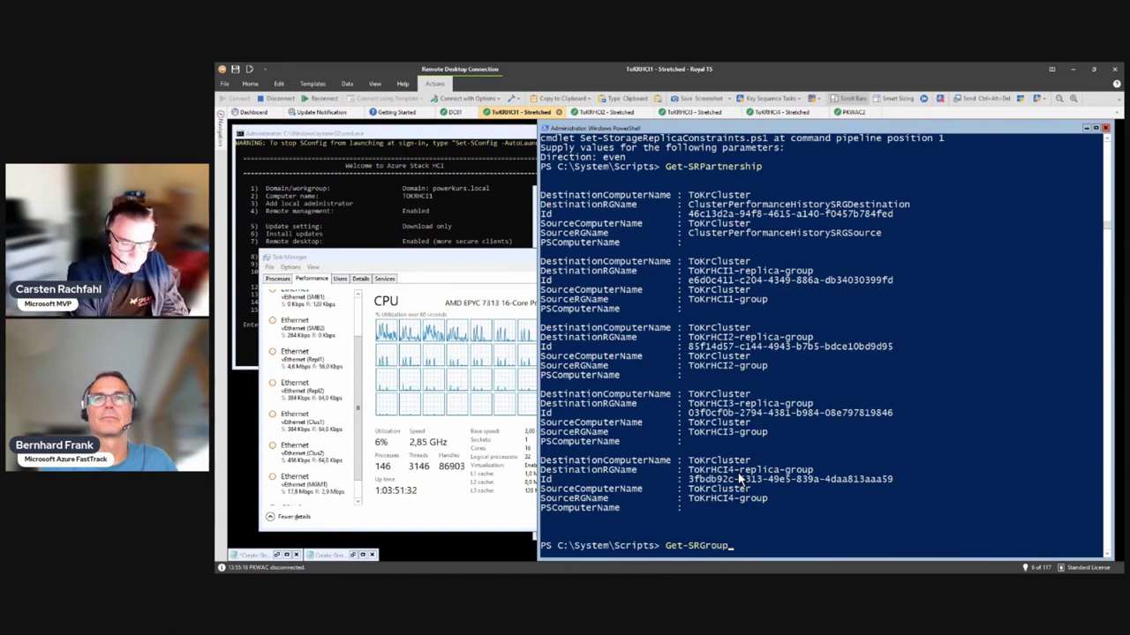
{"action": "key", "text": "Return"}
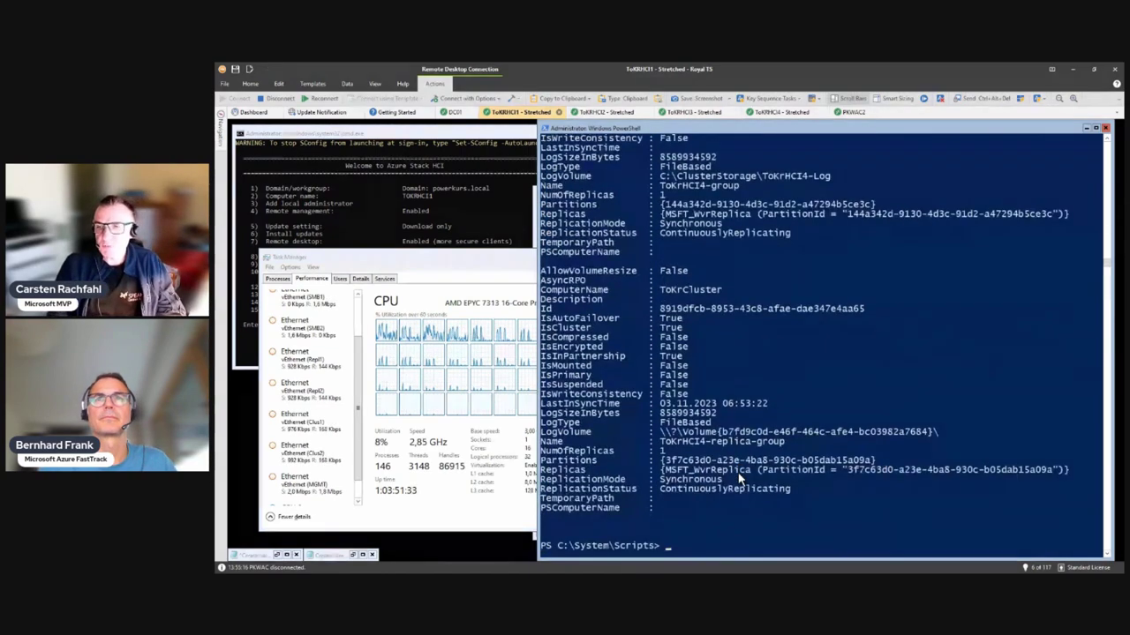
- Examine the replication mode and status of ToKrHCI1-group and ToKrHCI1-replica-group in the output, then minimize PowerShell
{"action": "scroll", "coordinate": [692, 307], "scroll_direction": "up", "scroll_amount": 4}
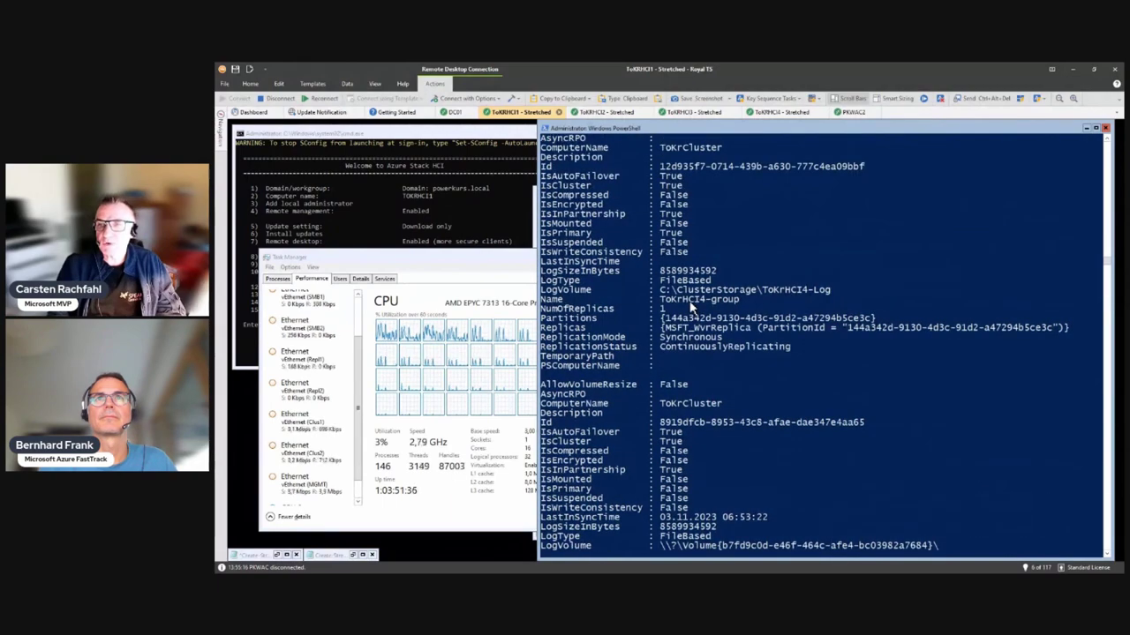
{"action": "scroll", "coordinate": [692, 306], "scroll_direction": "up", "scroll_amount": 10}
{"action": "scroll", "coordinate": [692, 306], "scroll_direction": "up", "scroll_amount": 10}
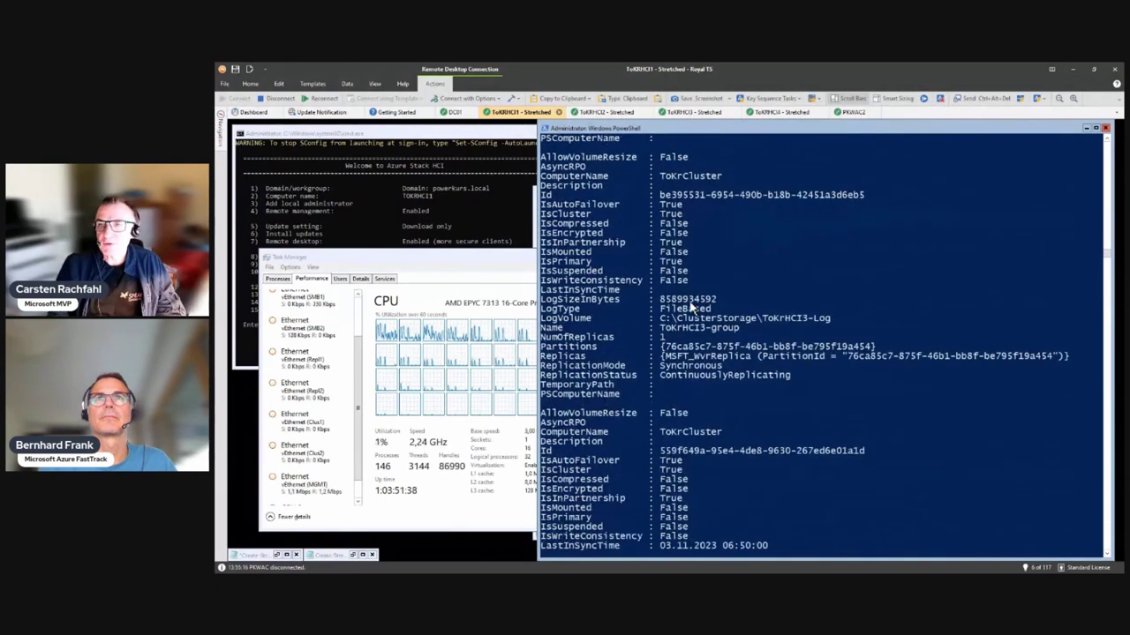
{"action": "scroll", "coordinate": [694, 306], "scroll_direction": "up", "scroll_amount": 10}
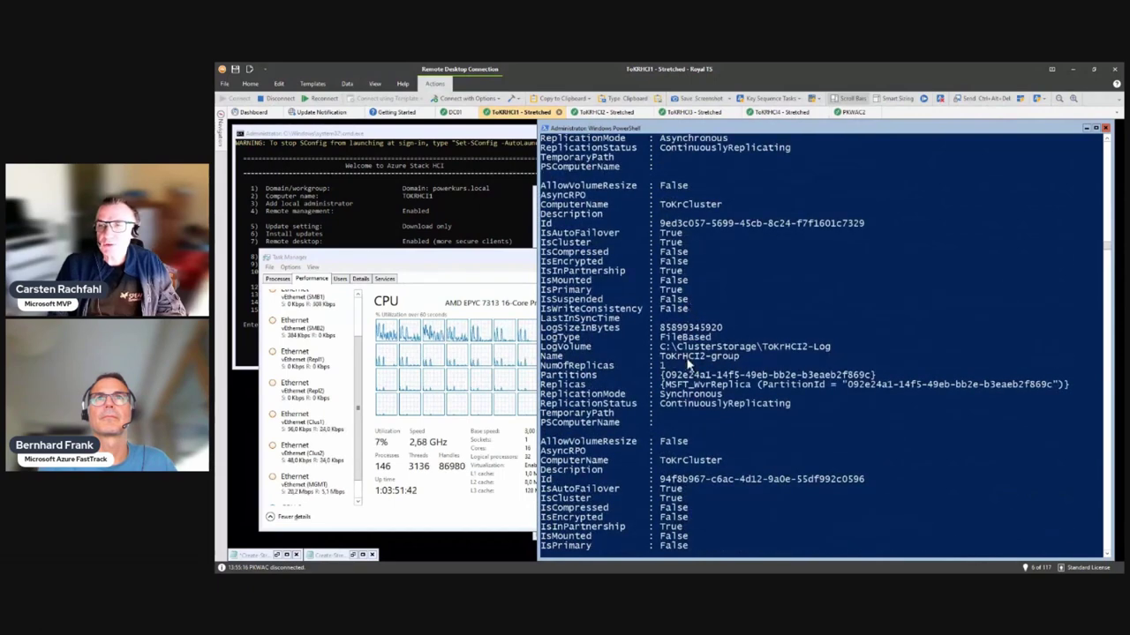
{"action": "scroll", "coordinate": [692, 306], "scroll_direction": "up", "scroll_amount": 10}
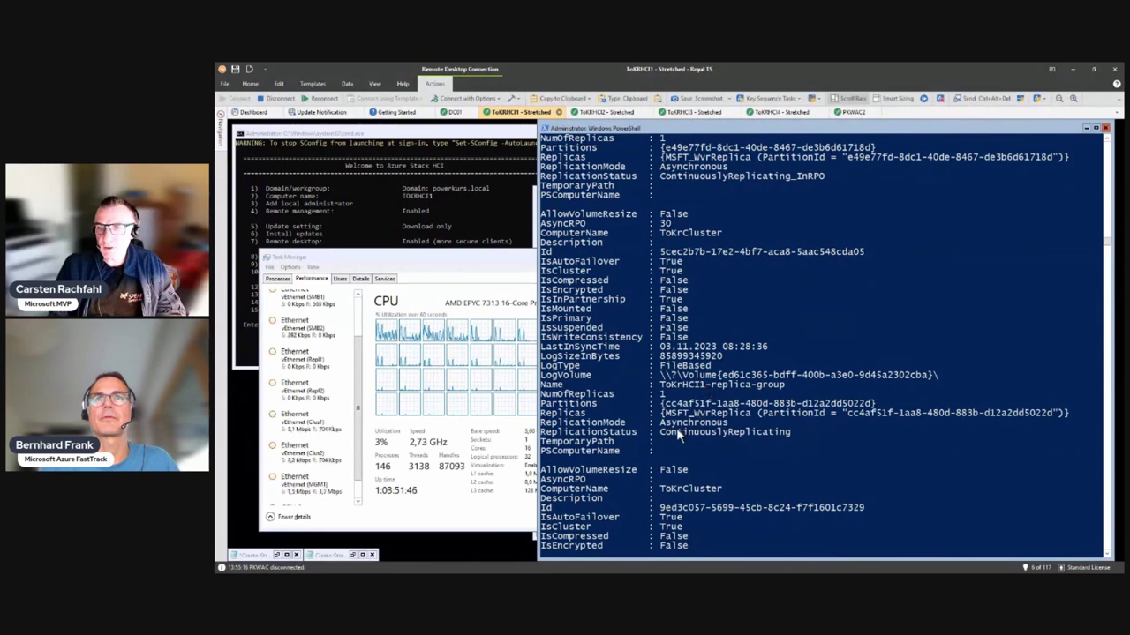
{"action": "scroll", "coordinate": [731, 429], "scroll_direction": "up", "scroll_amount": 6}
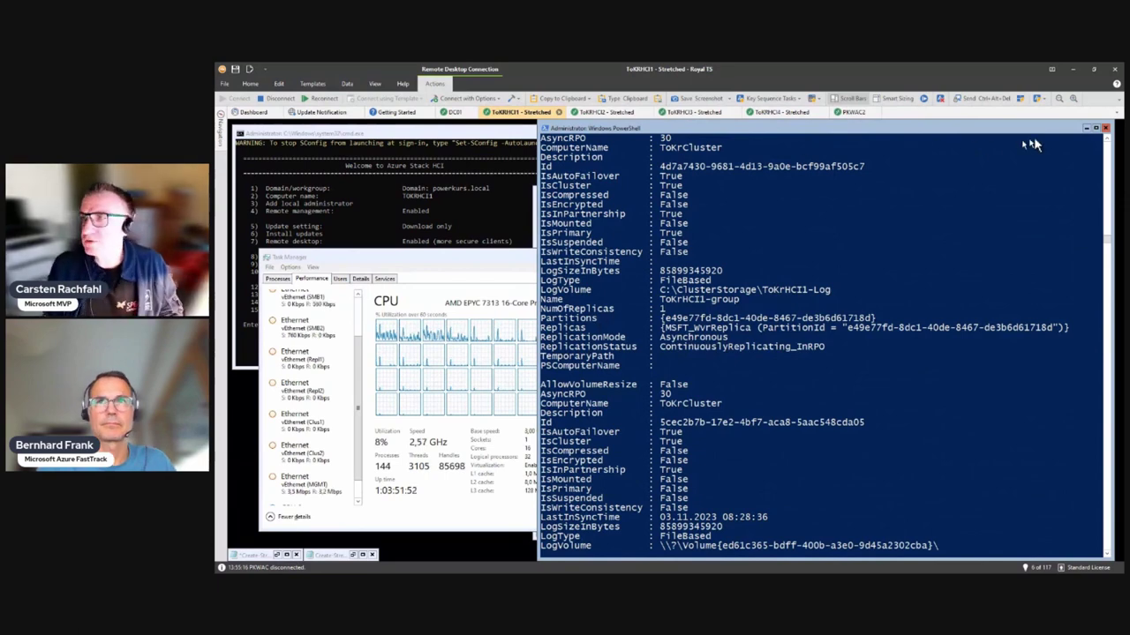
{"action": "left_click", "coordinate": [1086, 129]}
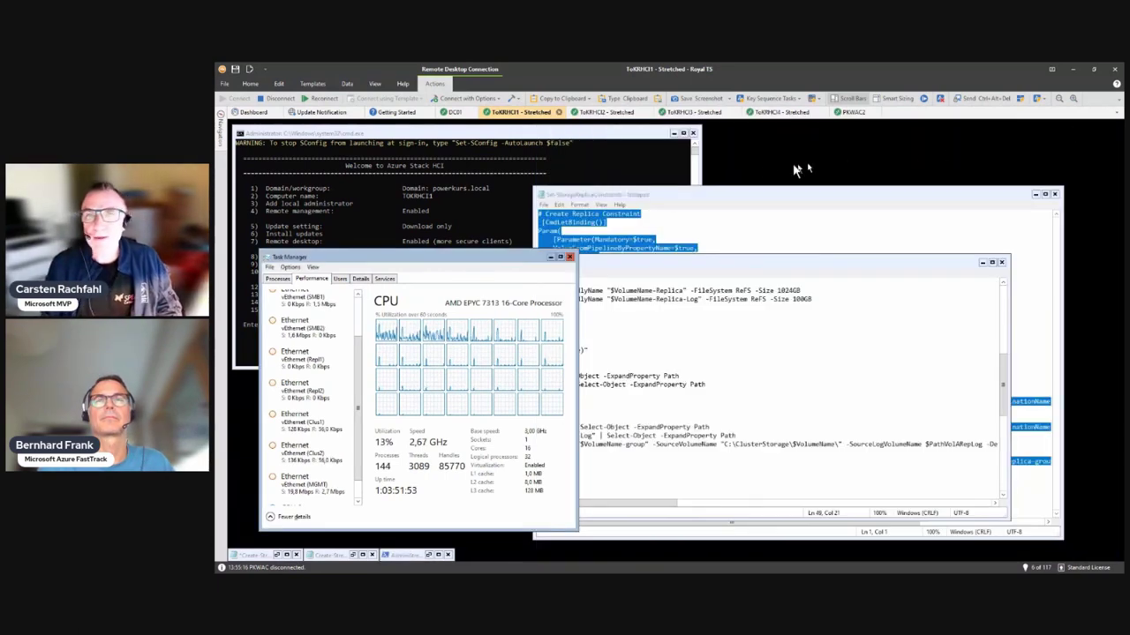
- Switch back to the PKWAC2 session and open the cluster's volume inventory in Windows Admin Center
{"action": "left_click", "coordinate": [851, 112]}
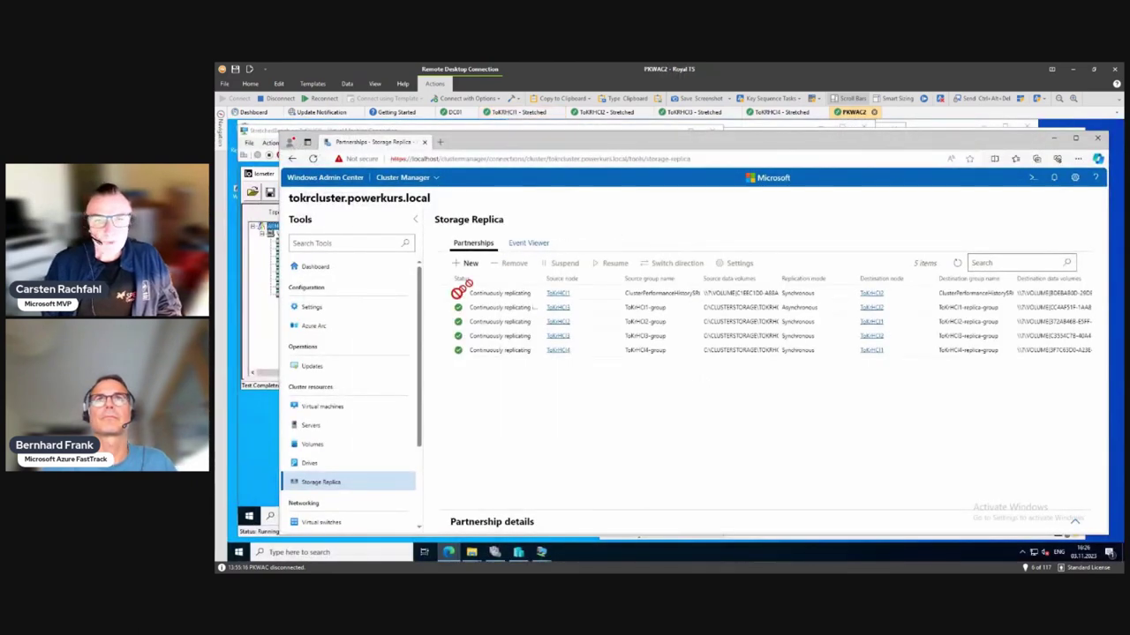
{"action": "left_click", "coordinate": [318, 448]}
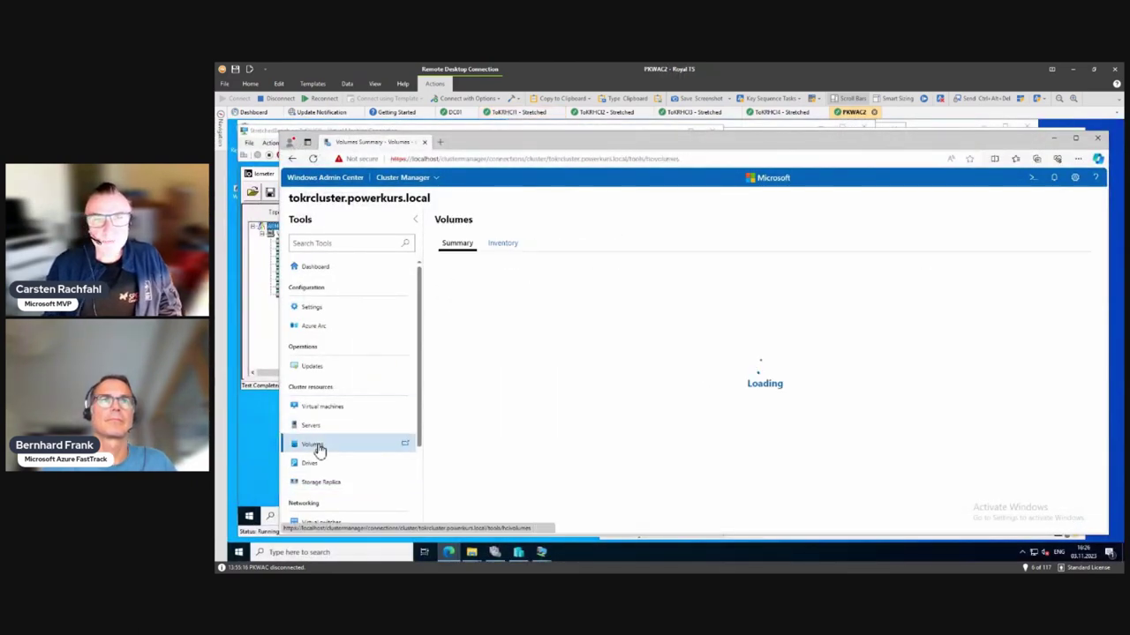
{"action": "left_click", "coordinate": [503, 246]}
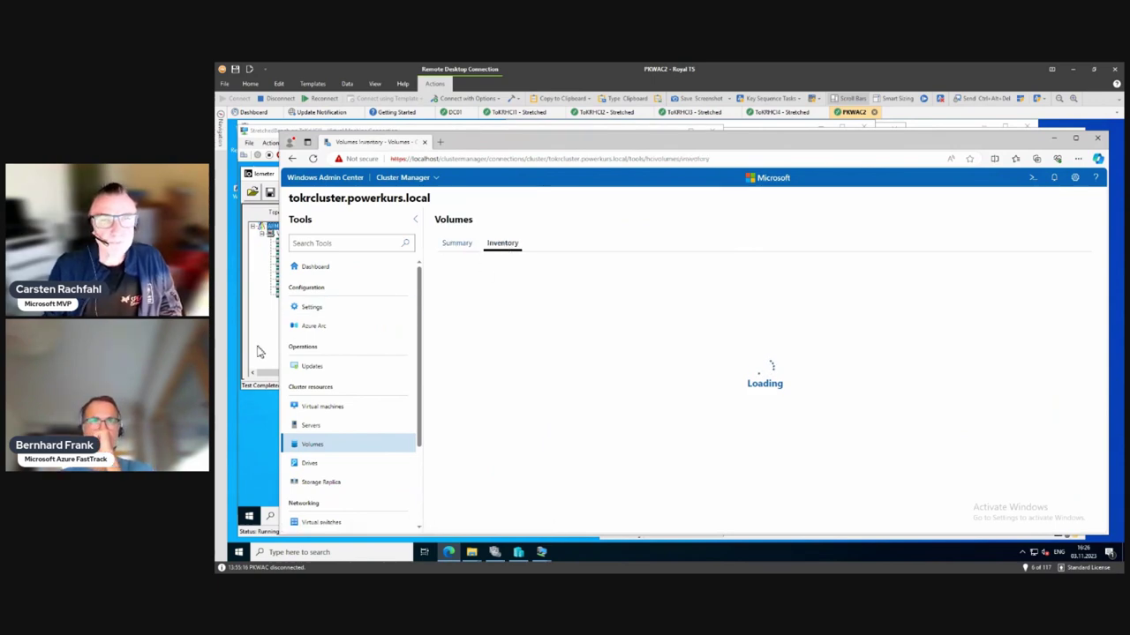
- Start a new Iometer test in the StretchedBench virtual machine without saving a results file
{"action": "left_click", "coordinate": [263, 351]}
{"action": "left_click", "coordinate": [368, 192]}
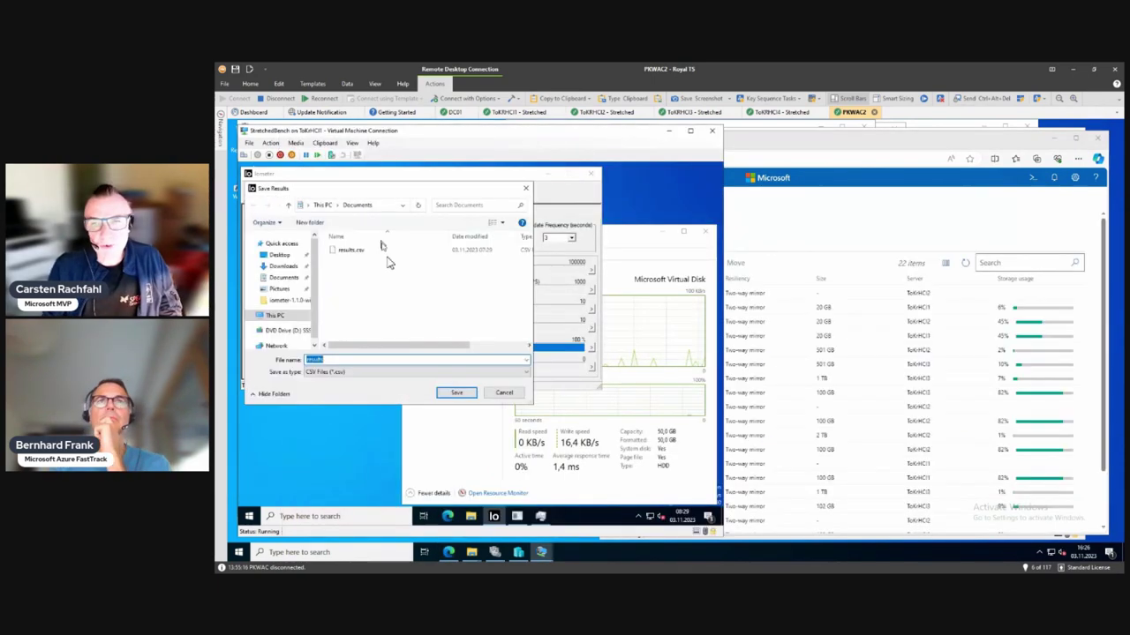
{"action": "left_click", "coordinate": [500, 393]}
- Return to Windows Admin Center and open the ToKrHCI1 volume's details to view its performance charts
{"action": "left_click", "coordinate": [767, 217]}
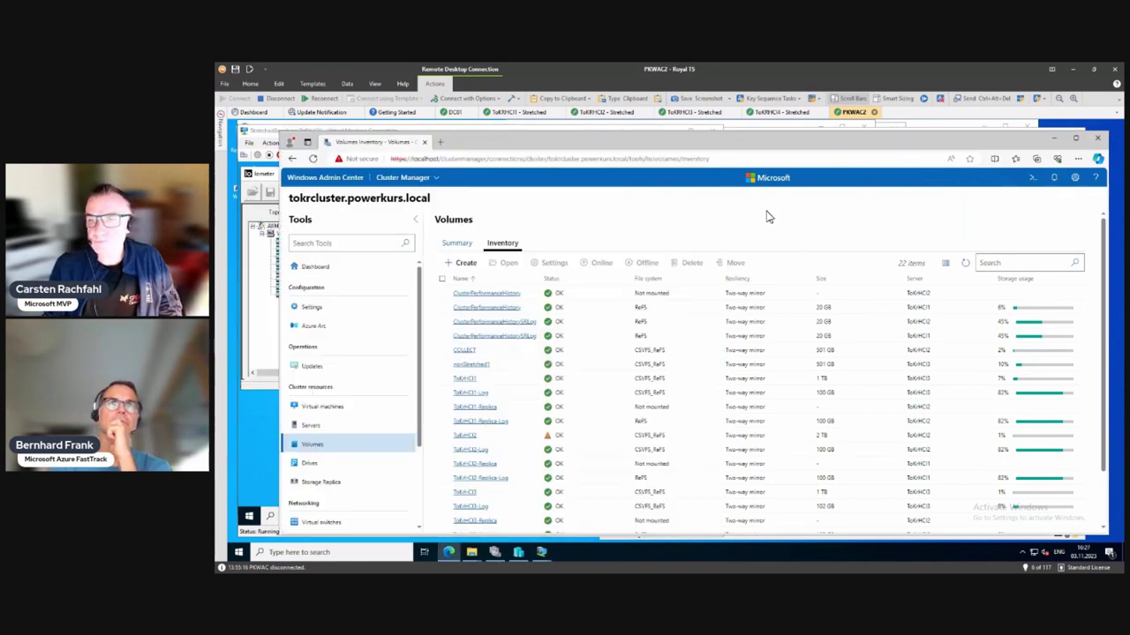
{"action": "left_click", "coordinate": [460, 378]}
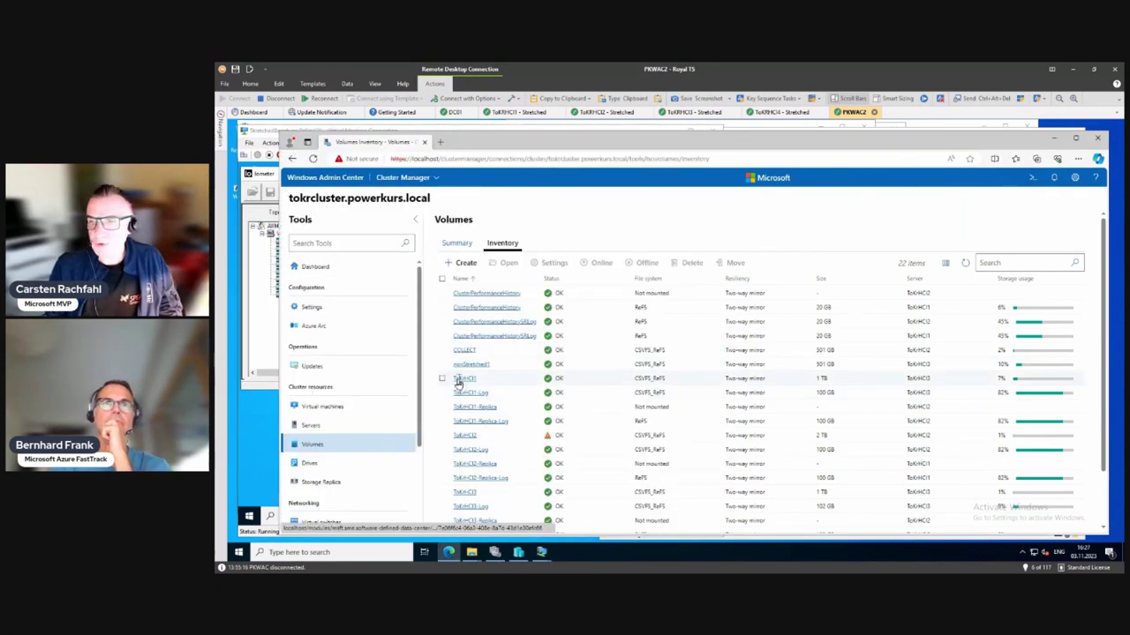
{"action": "scroll", "coordinate": [540, 376], "scroll_direction": "down", "scroll_amount": 5}
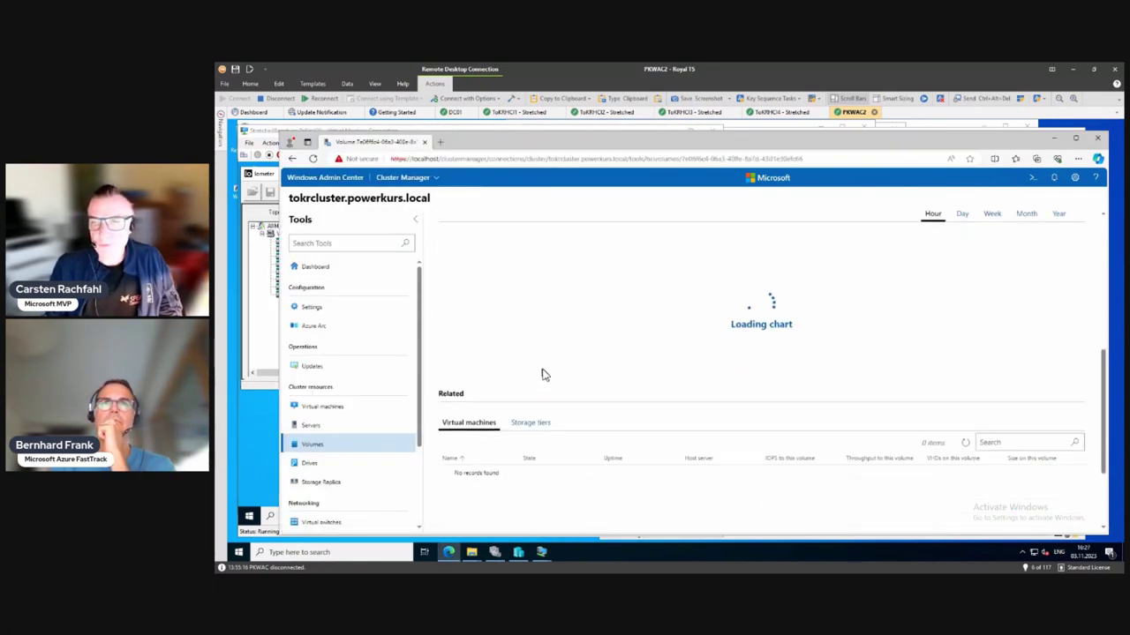
- Compare the Iometer results in StretchedBench with the ToKrHCI1 volume's IOPS, latency and throughput, shifting the virtual machine window slightly
{"action": "left_click", "coordinate": [246, 406]}
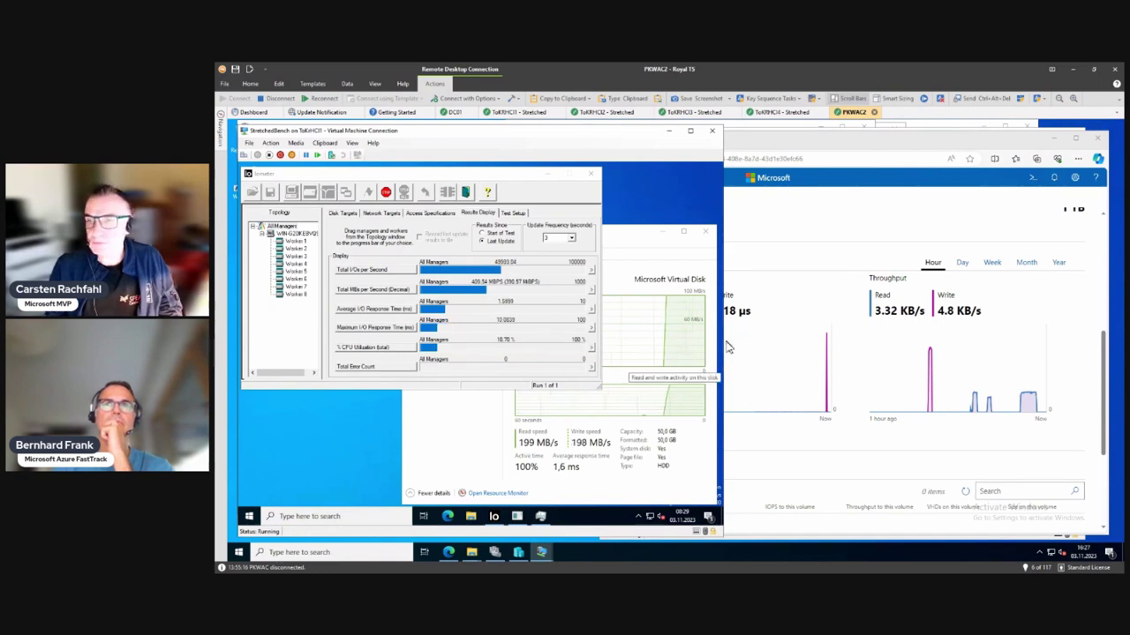
{"action": "left_click_drag", "start_coordinate": [633, 128], "coordinate": [619, 127]}
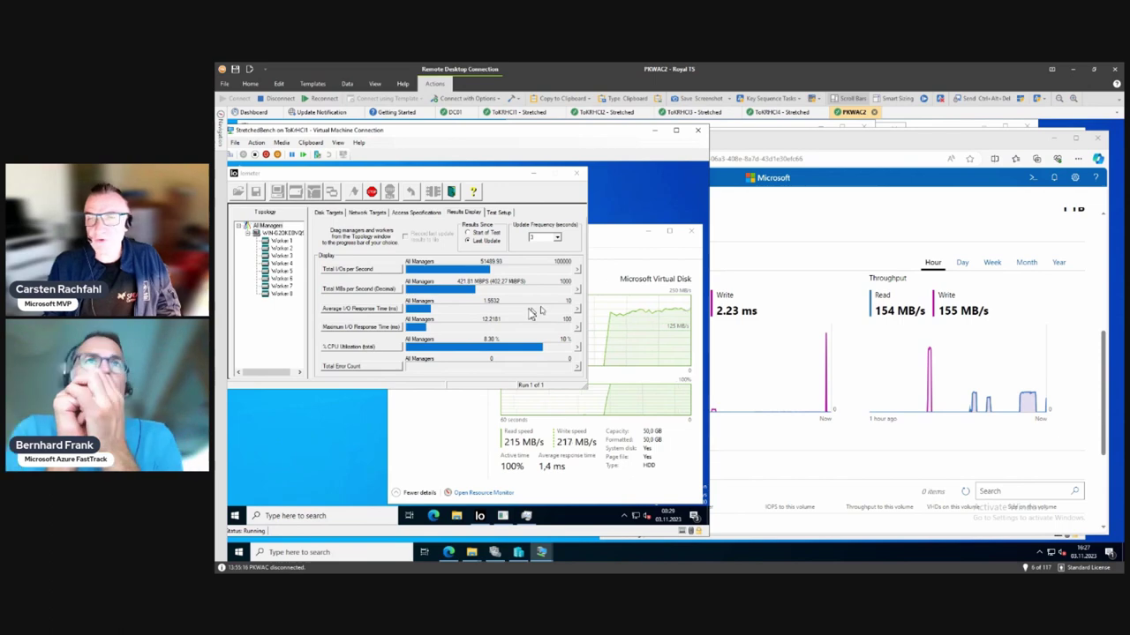
{"action": "left_click", "coordinate": [788, 219]}
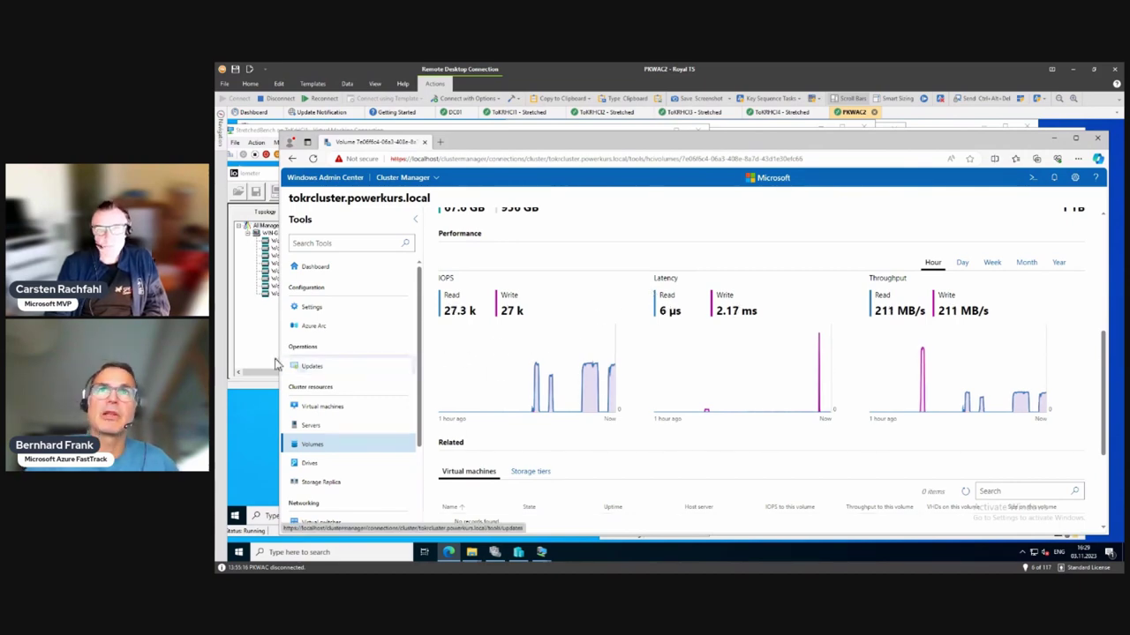
{"action": "left_click", "coordinate": [247, 357]}
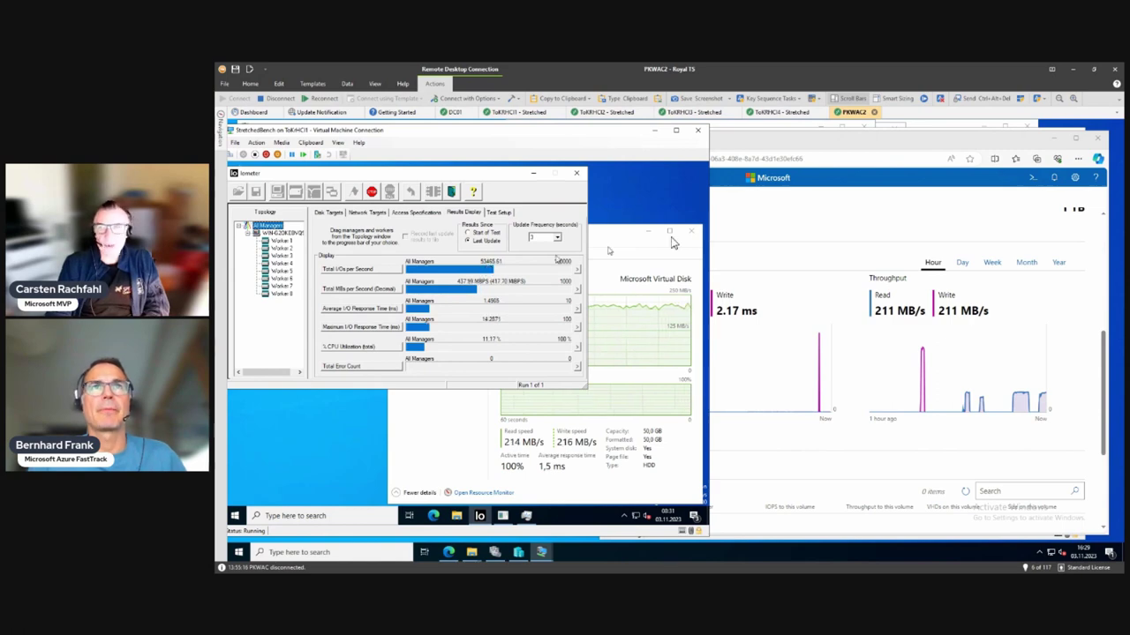
{"action": "left_click", "coordinate": [861, 149]}
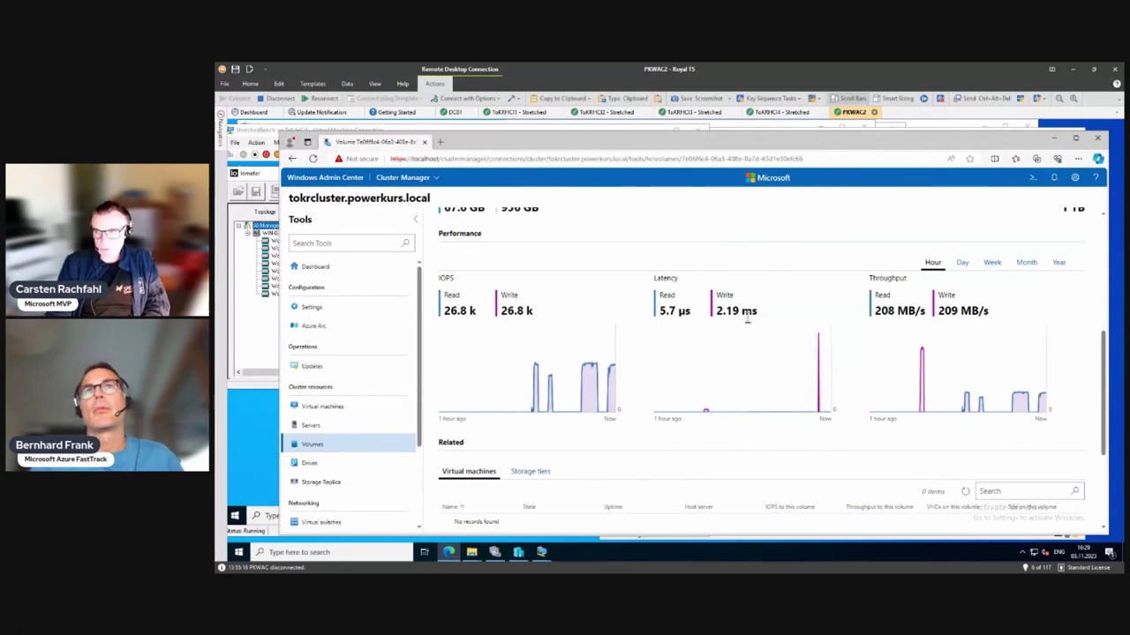